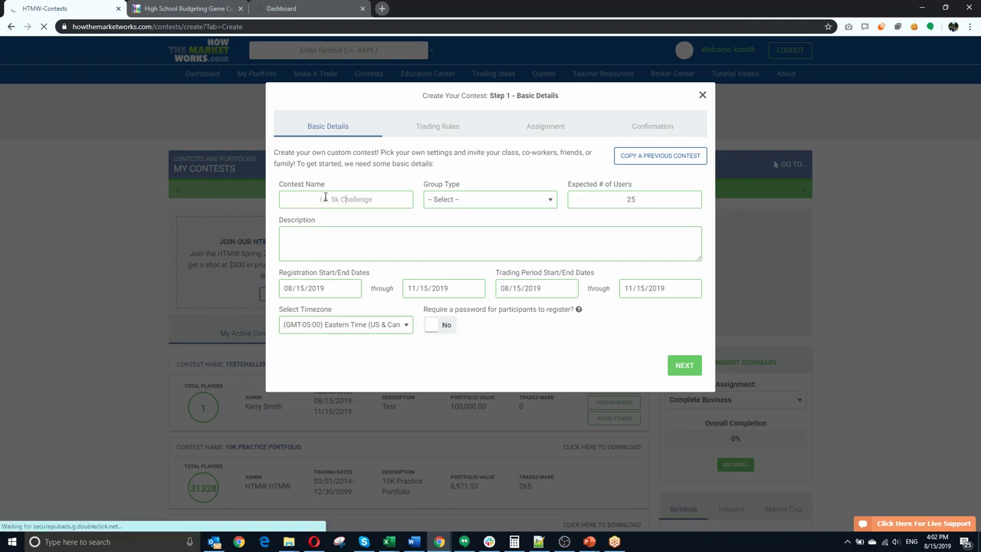
Step: Name the contest 'August 15 test class', choose the High School Personal Finance group type, and enter a personal-finance description with the teacher's name
type("Aug")
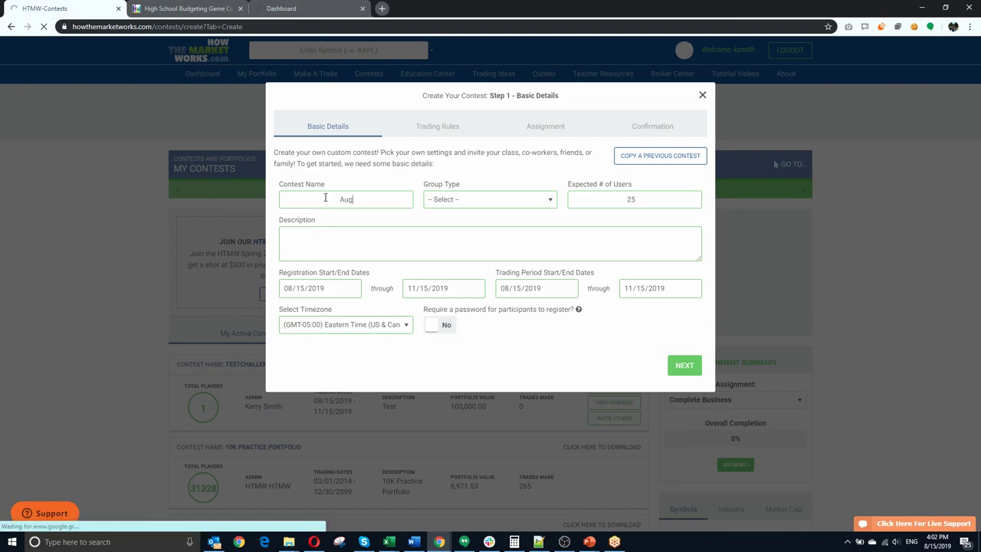
type("ust 15 test class")
left_click(495, 200)
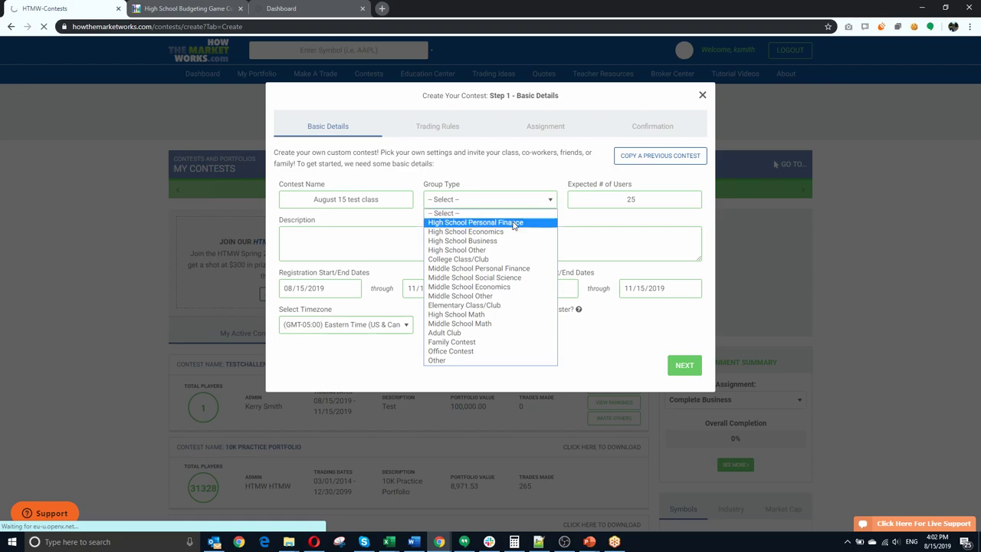
left_click(514, 223)
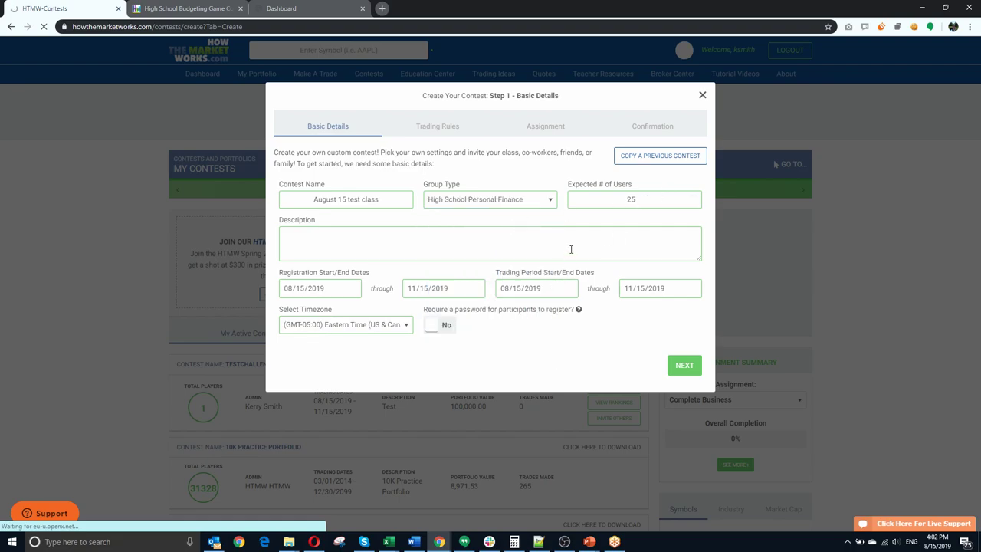
left_click(358, 237)
type("Mr. Smith Personal Finance")
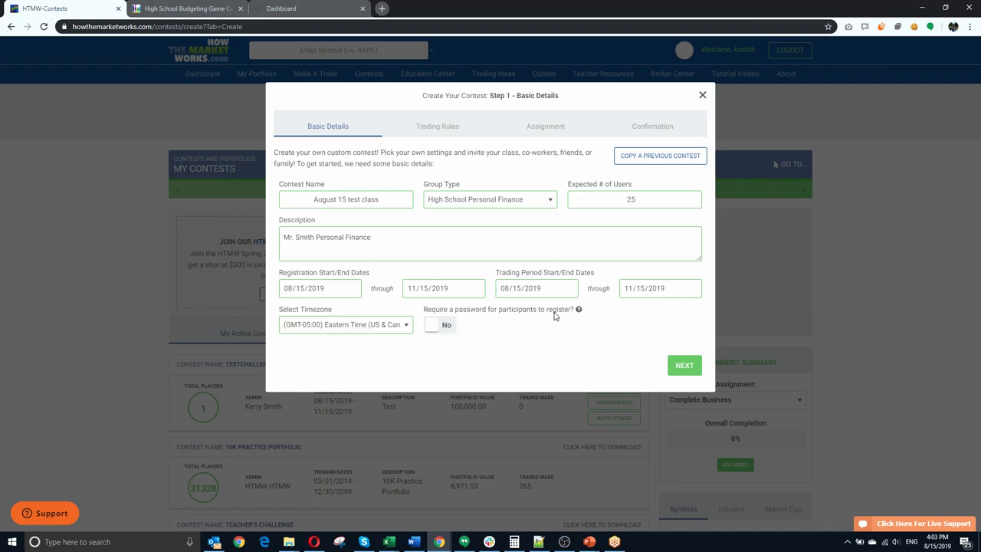
Step: Go to Step 2 Trading Rules, set Require Notes to Yes, and show the advanced rules
left_click(684, 365)
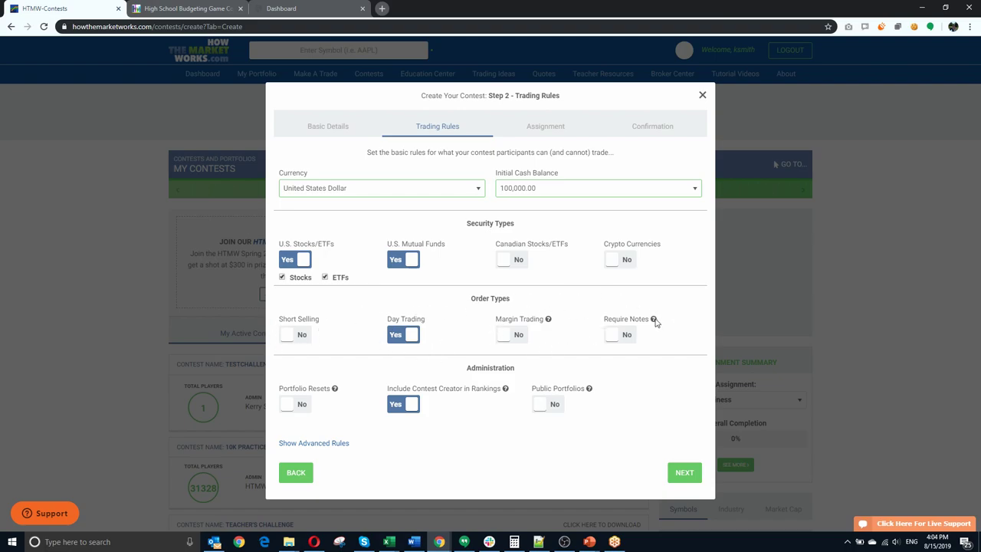
left_click(617, 335)
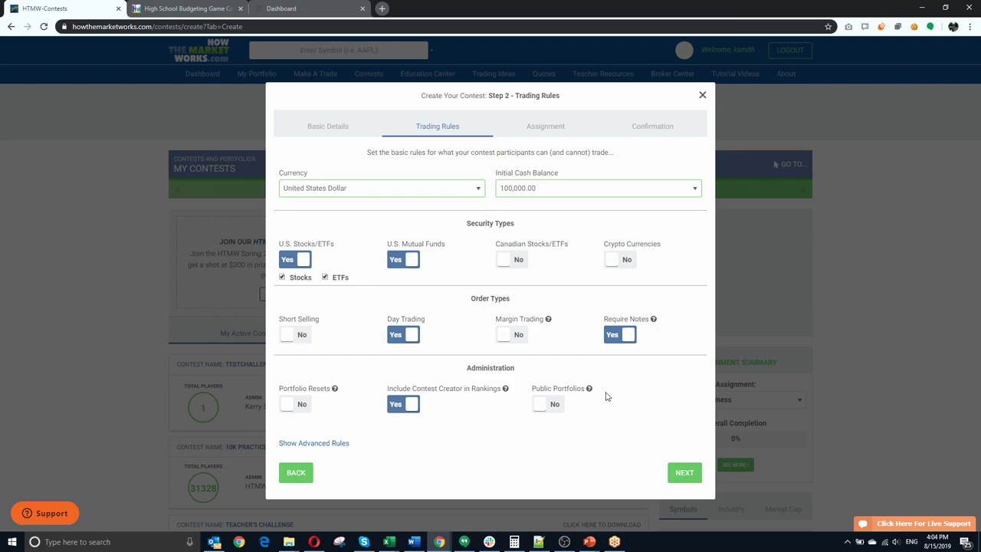
left_click(337, 448)
Step: Keep the default Equities and Mutual Funds settings and continue to Step 3 Assignment
scroll(340, 383, "down", 2)
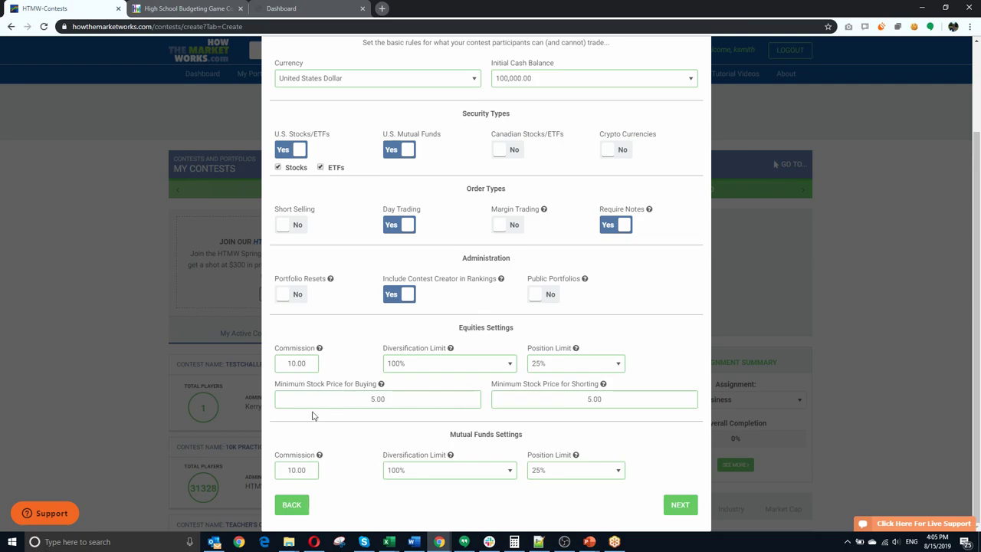
left_click(692, 505)
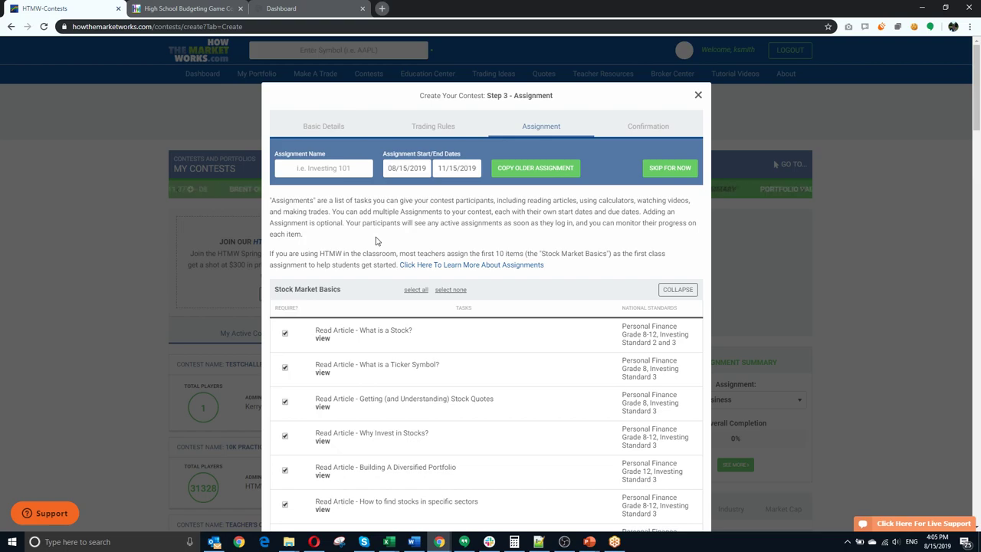
Step: Open the What is a Stock? article in a new tab, read through it, then return to HTMW-Contests
right_click(322, 338)
left_click(361, 346)
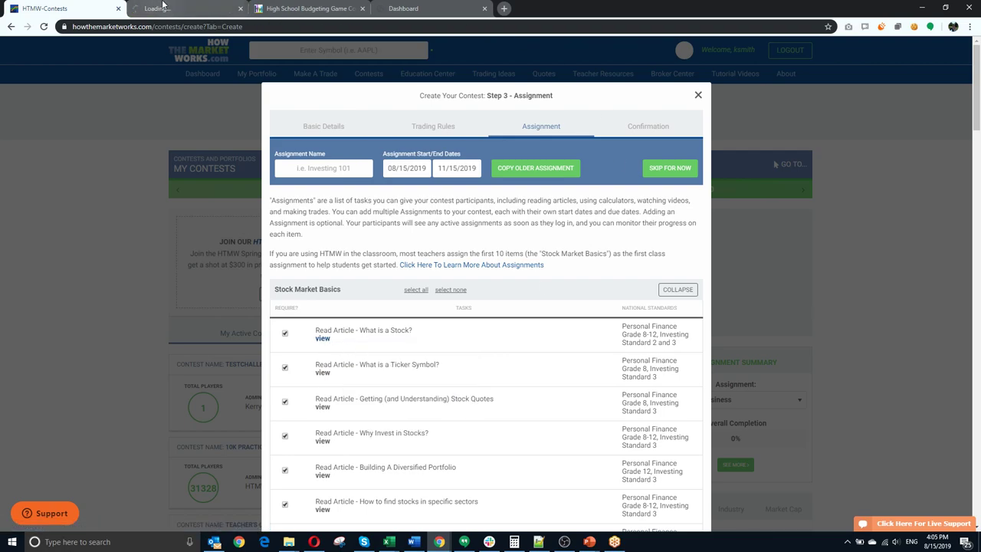
left_click(163, 7)
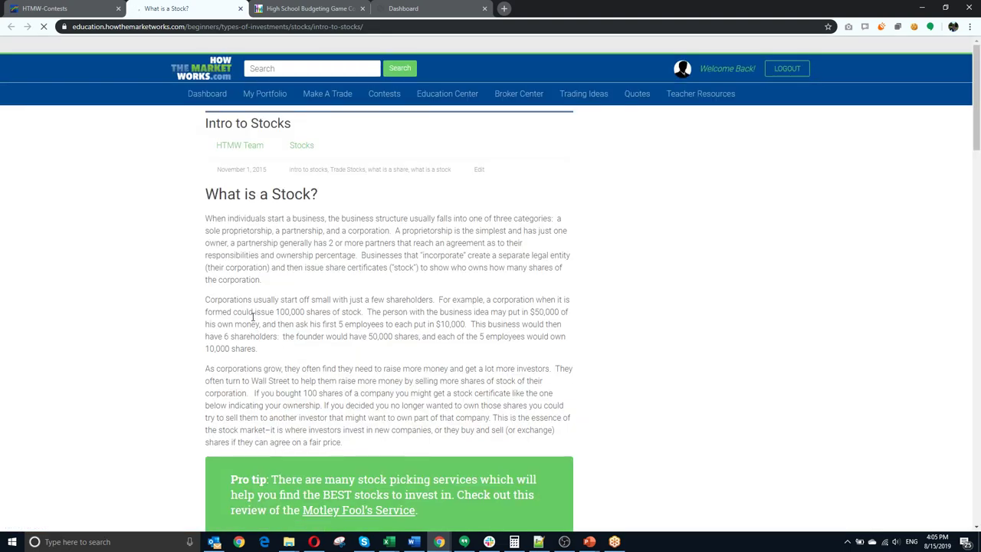
scroll(255, 318, "down", 4)
scroll(253, 321, "down", 20)
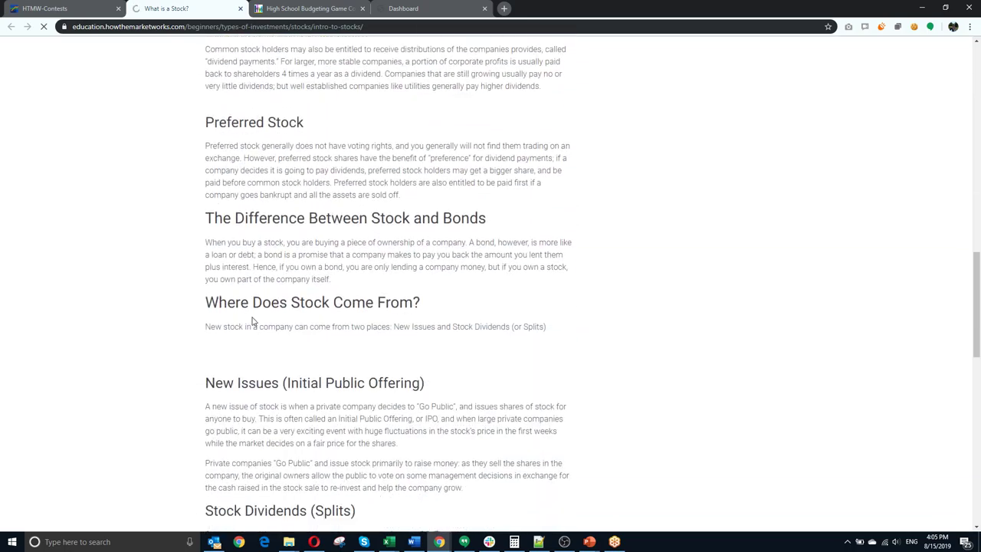
scroll(272, 318, "down", 4)
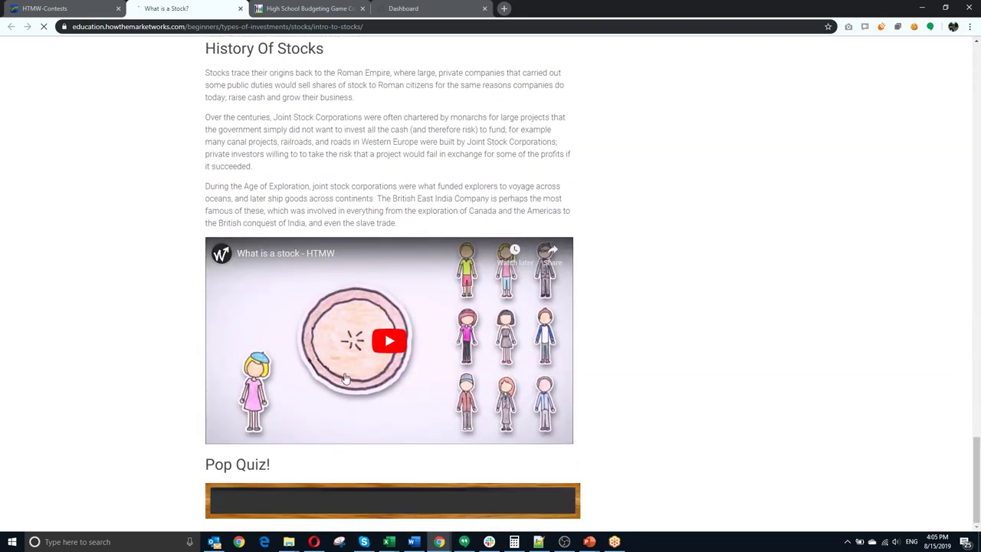
scroll(532, 406, "down", 2)
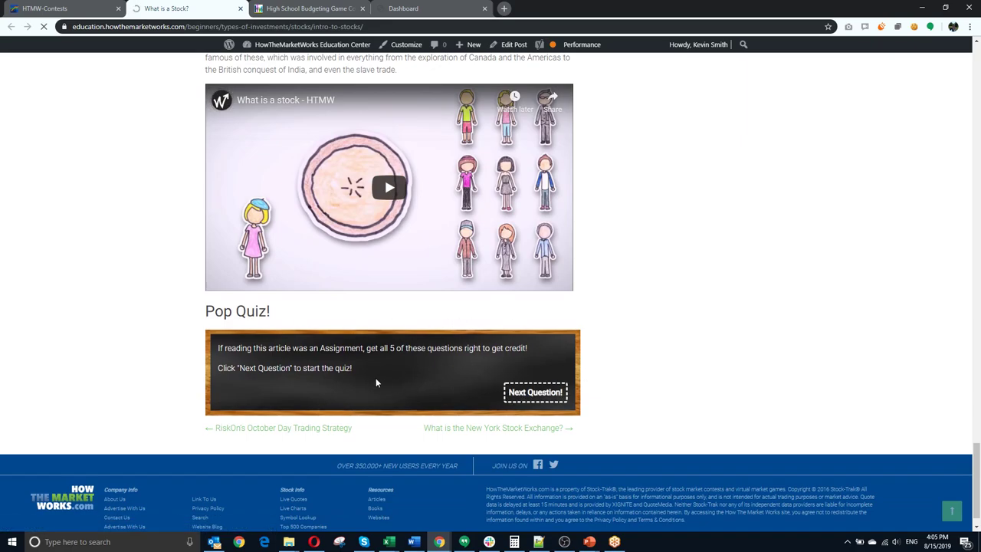
left_click(54, 9)
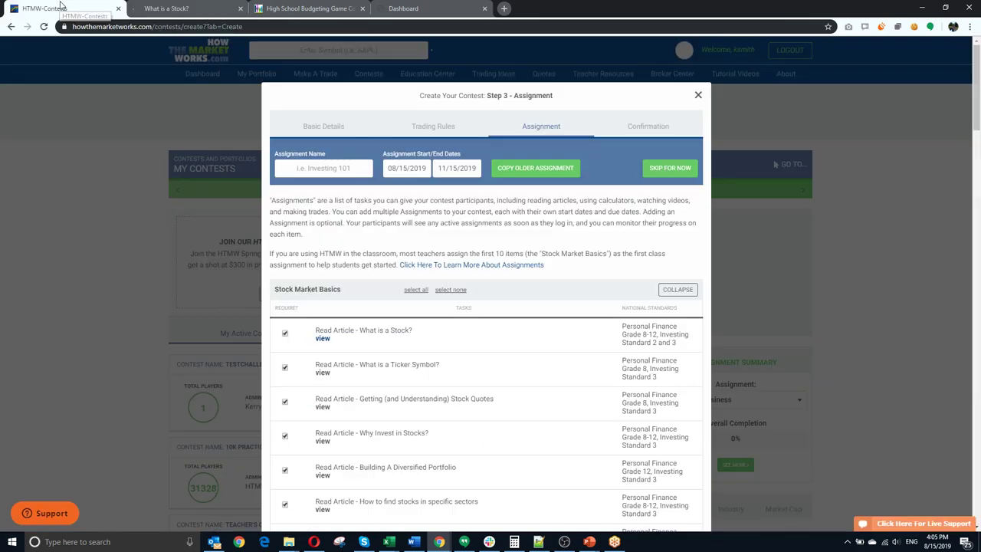
Step: Uncheck the Dow Jones Industrial Average and What is an ETF? articles under Intermediate Investing Tips
scroll(373, 265, "down", 2)
scroll(371, 268, "down", 2)
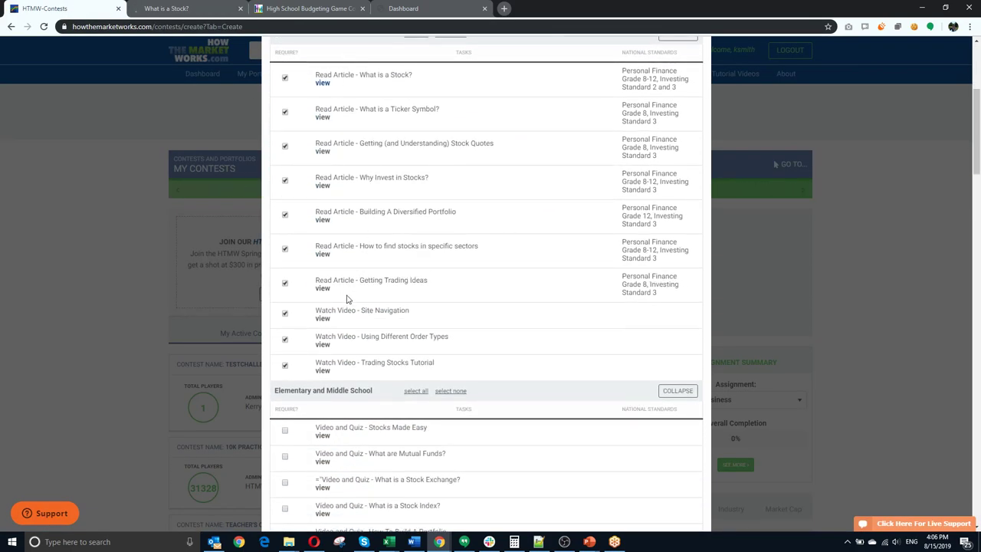
scroll(347, 299, "up", 1)
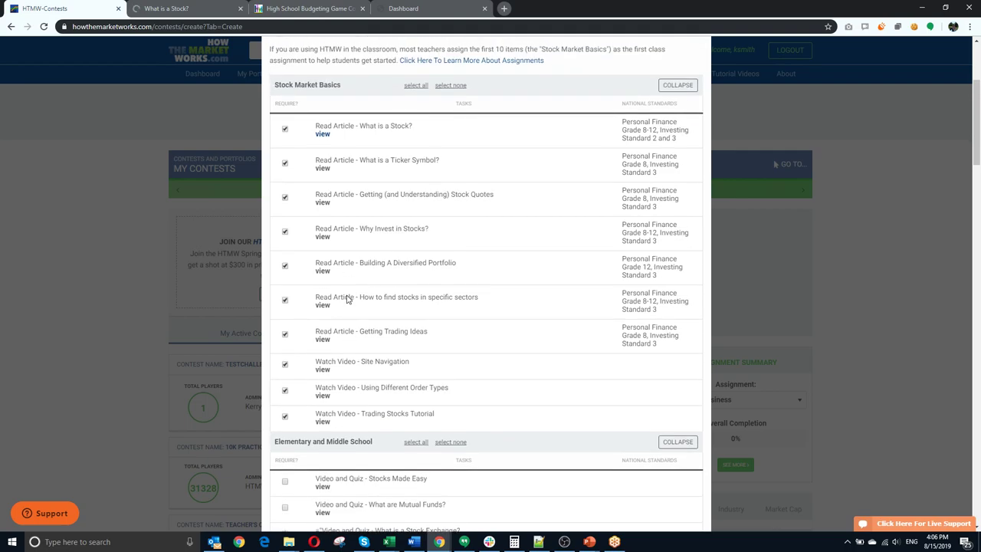
scroll(347, 297, "up", 2)
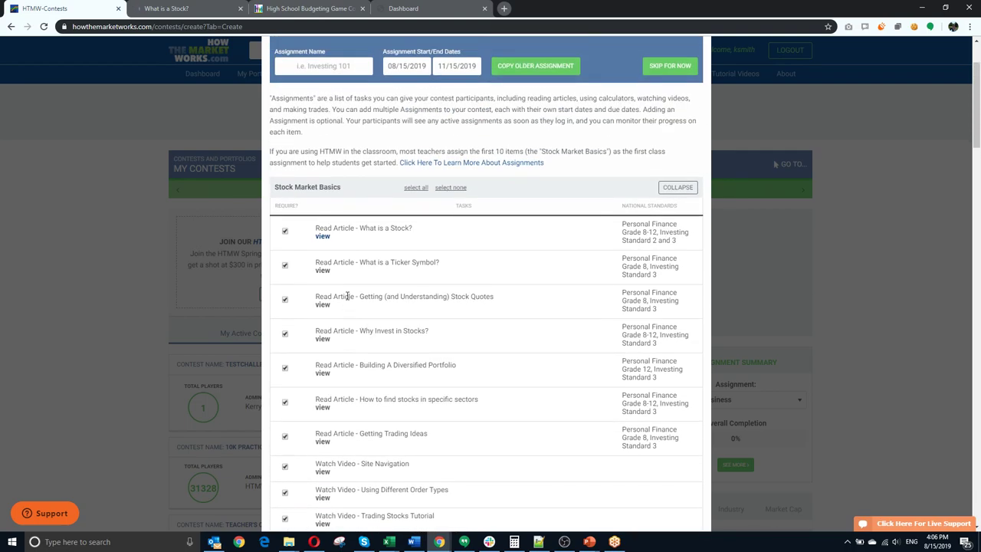
scroll(347, 296, "down", 2)
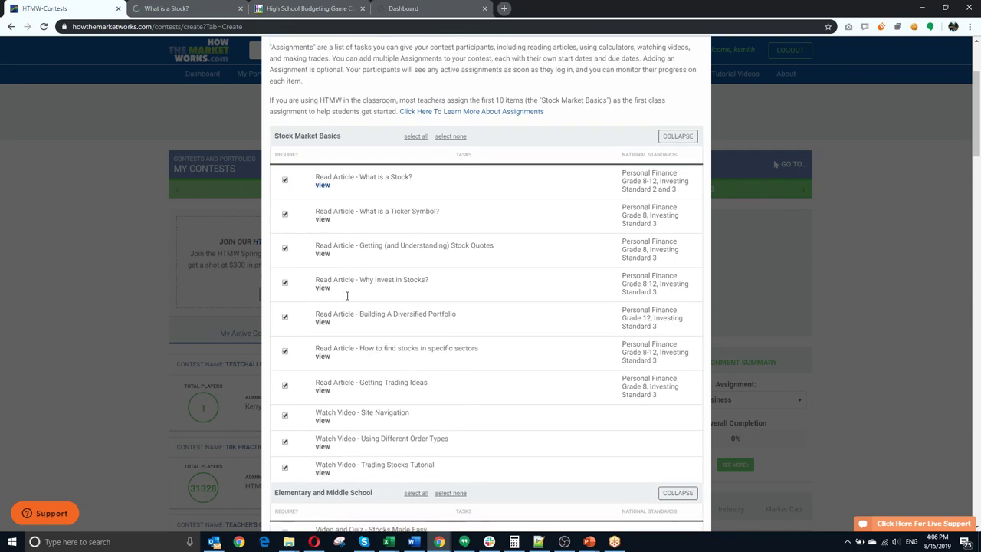
scroll(383, 358, "down", 2)
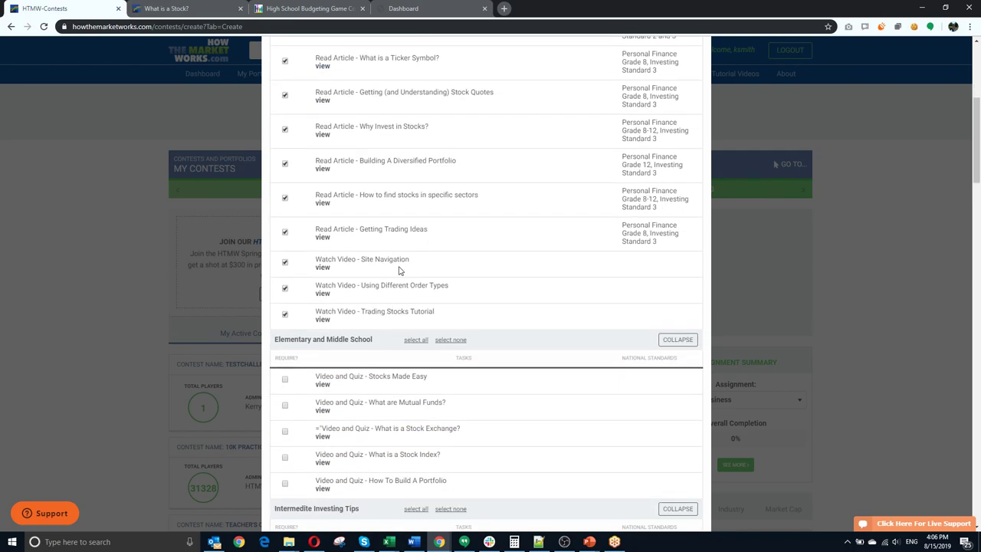
scroll(355, 296, "down", 5)
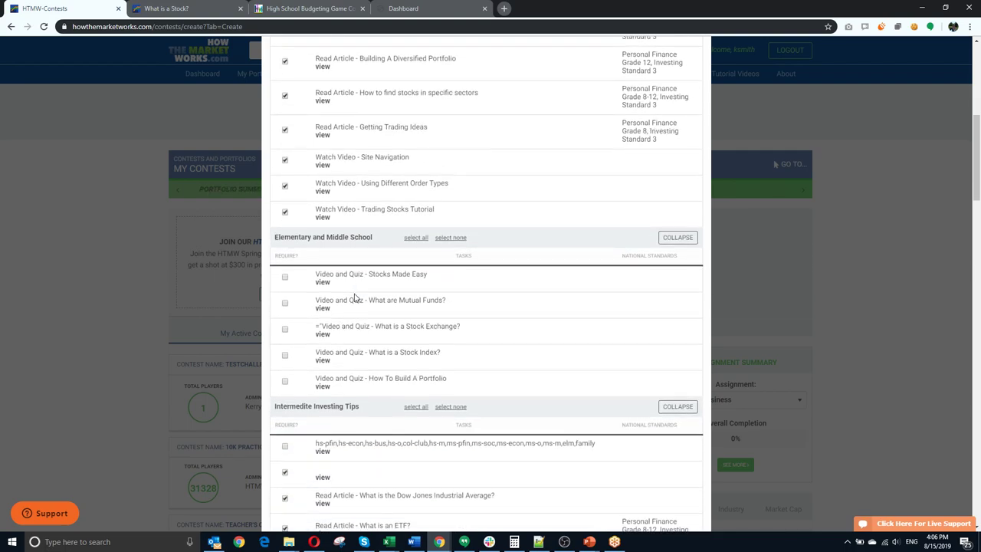
scroll(355, 294, "down", 2)
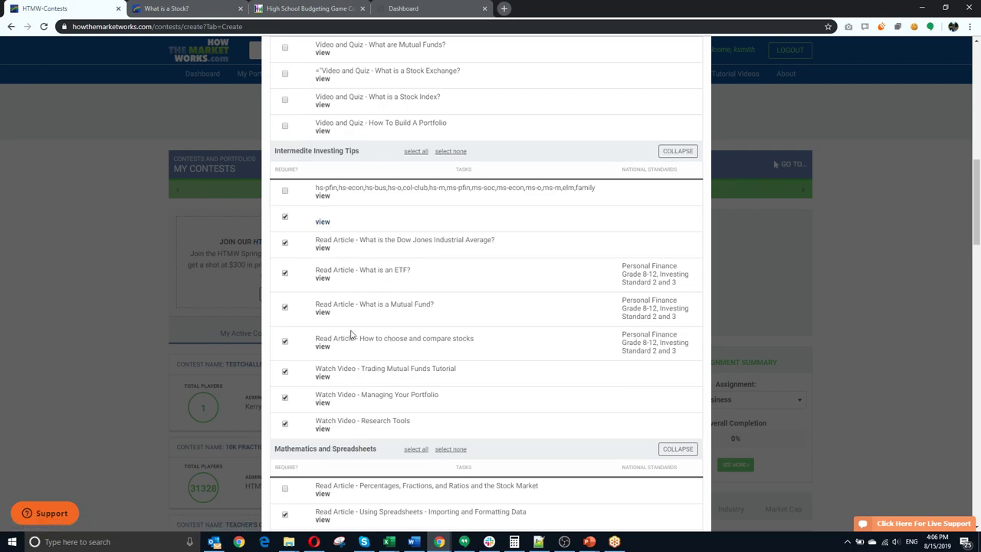
scroll(351, 333, "down", 4)
scroll(352, 330, "down", 2)
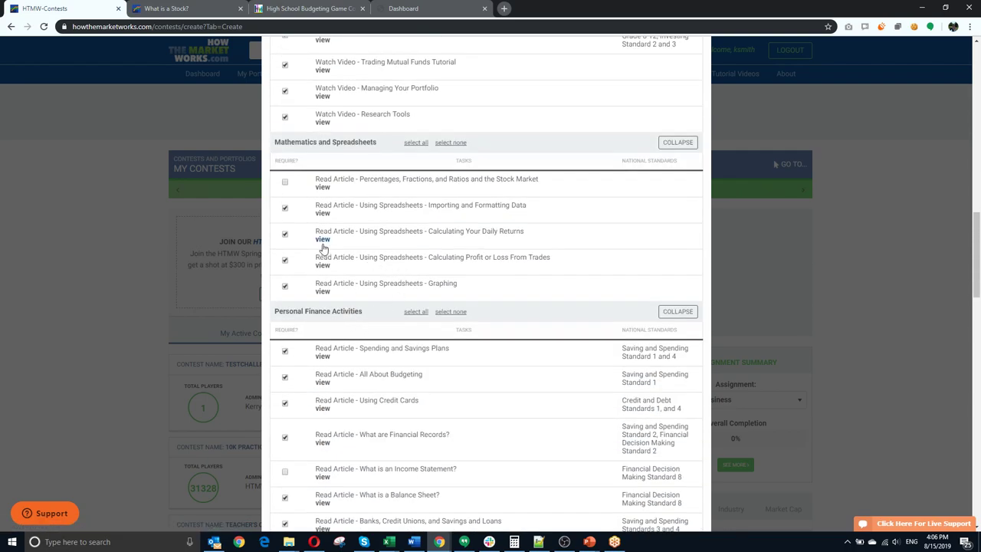
scroll(418, 221, "down", 3)
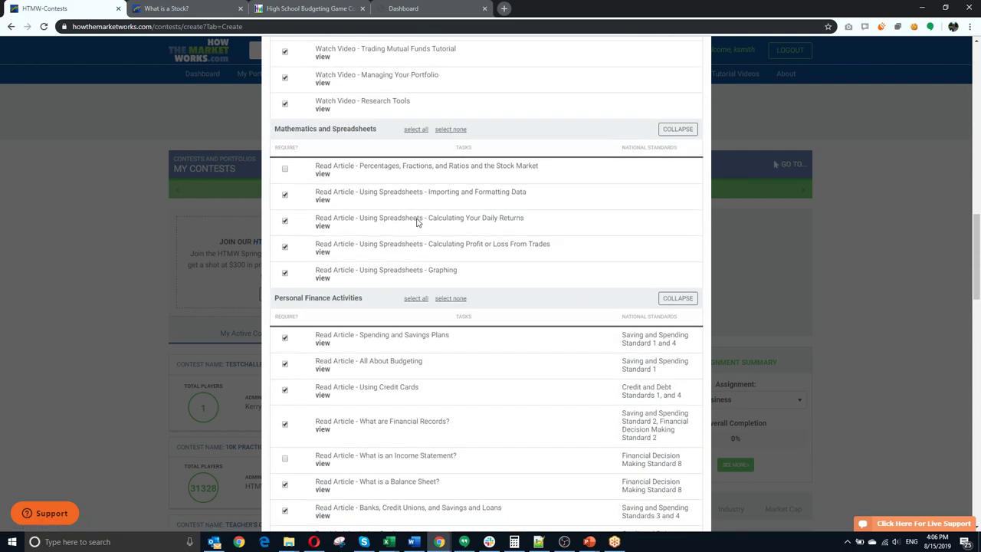
scroll(391, 224, "down", 3)
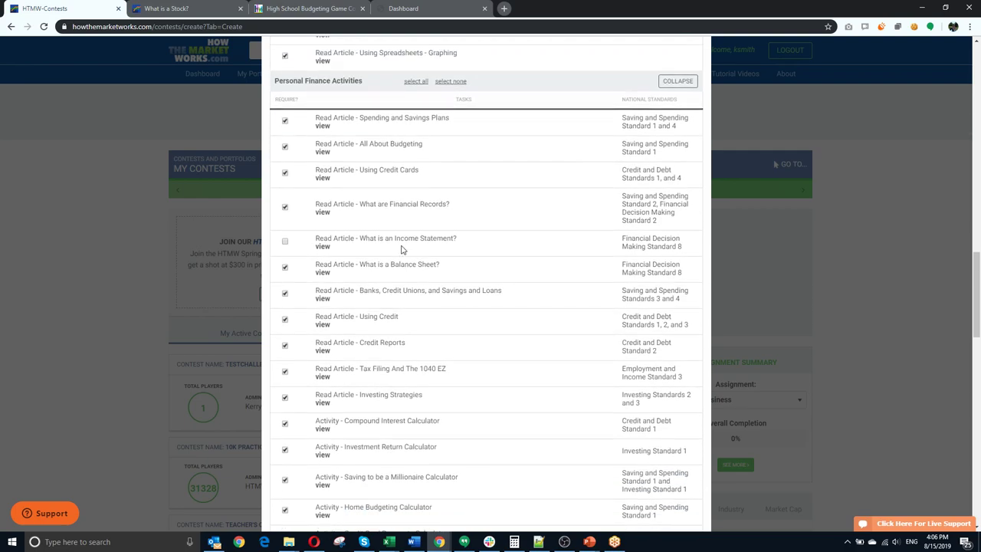
scroll(401, 249, "up", 2)
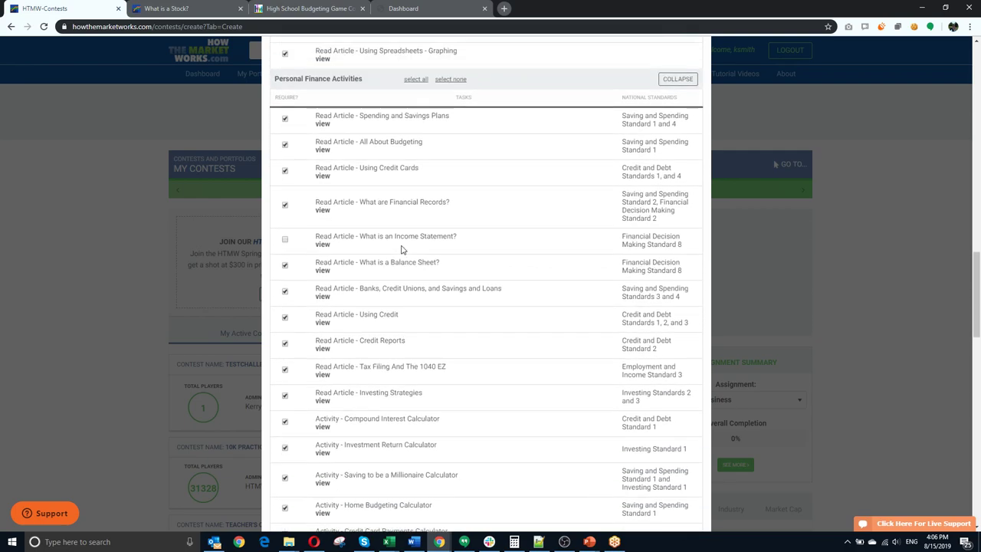
scroll(401, 249, "down", 8)
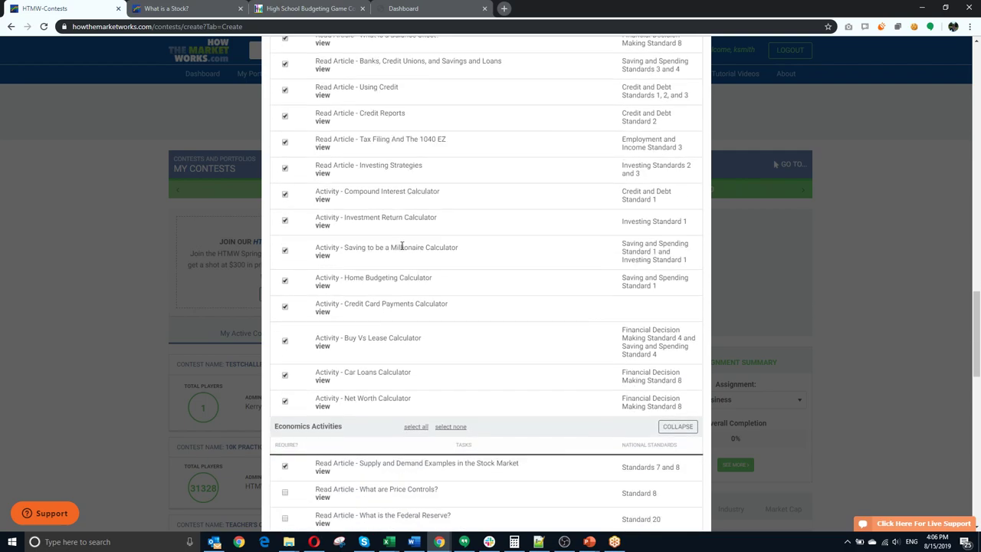
scroll(402, 245, "down", 2)
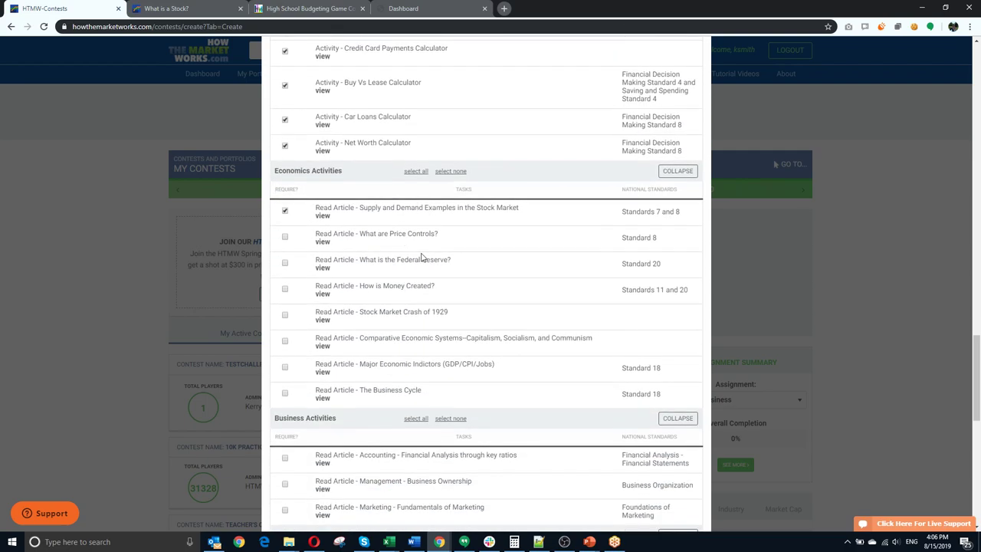
scroll(422, 257, "down", 6)
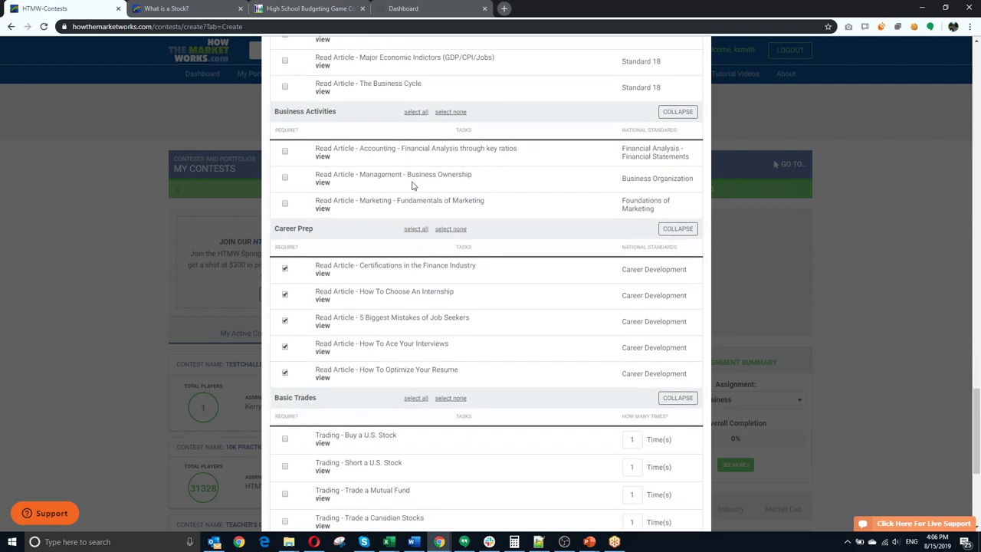
scroll(406, 223, "down", 5)
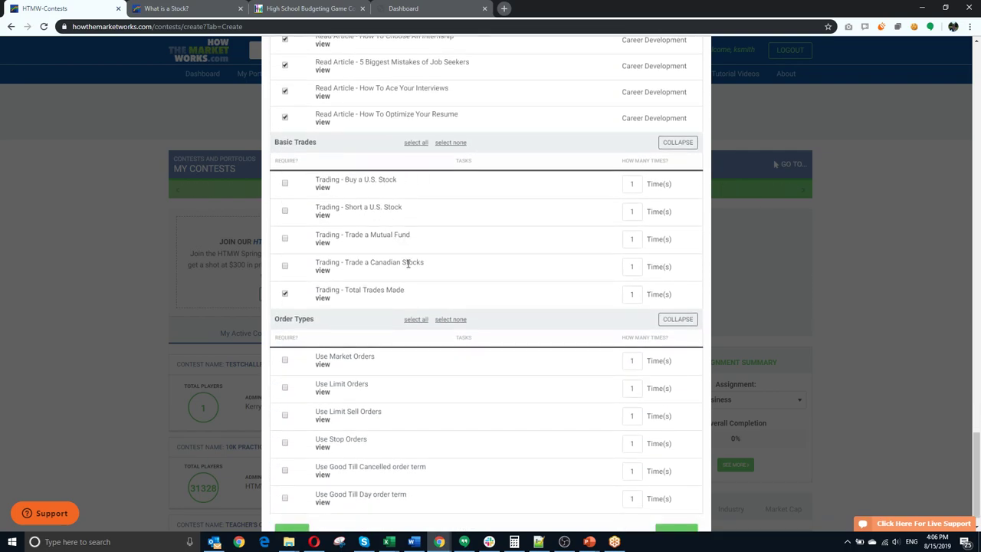
scroll(408, 264, "down", 1)
scroll(408, 264, "up", 20)
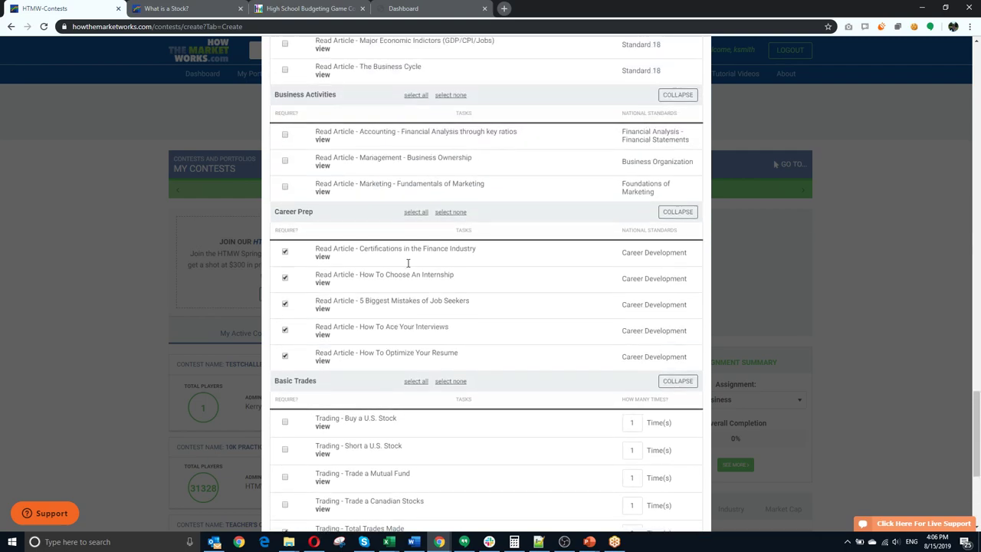
scroll(393, 261, "up", 3)
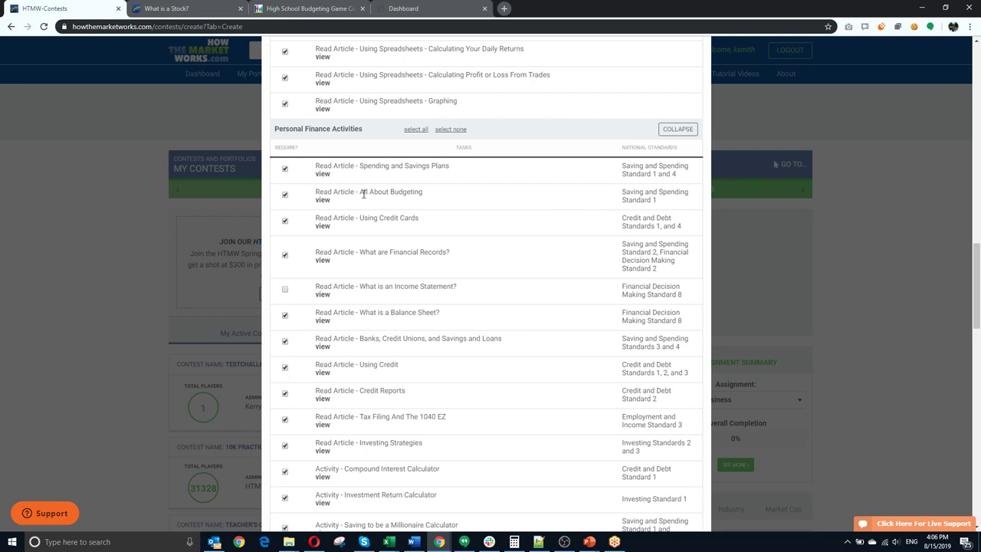
scroll(385, 277, "up", 4)
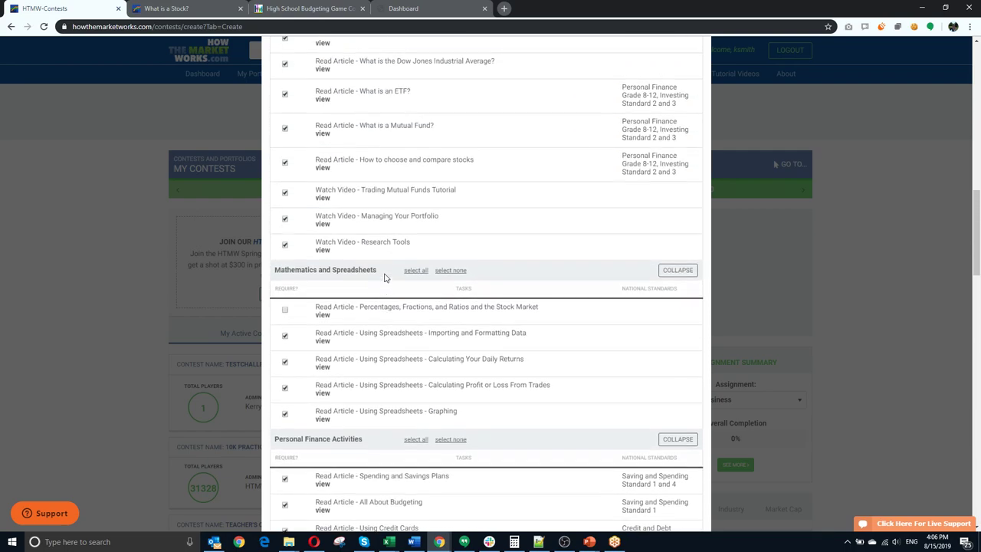
scroll(385, 277, "up", 2)
left_click(285, 214)
left_click(285, 244)
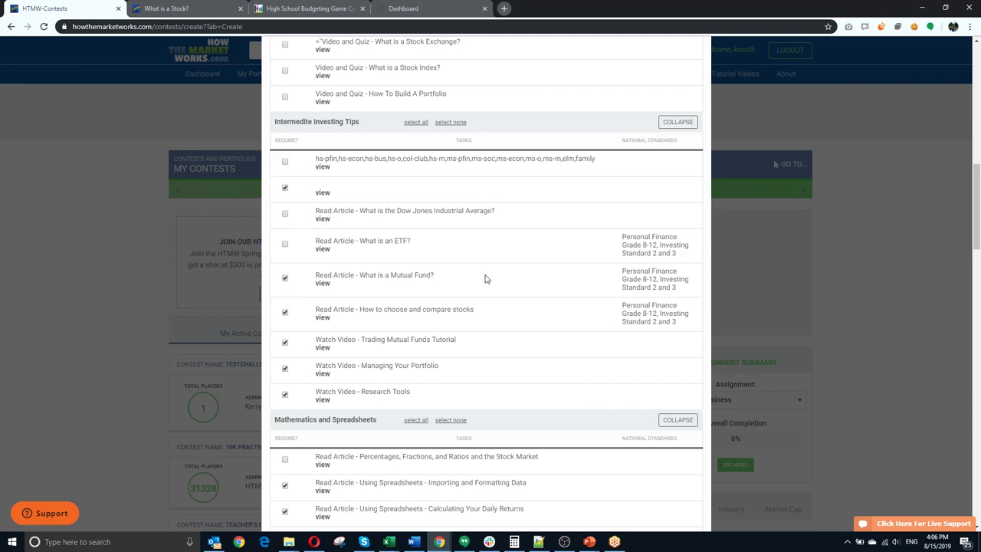
Step: Review the task list to confirm all ten Stock Market Basics tasks stay checked
scroll(484, 278, "up", 5)
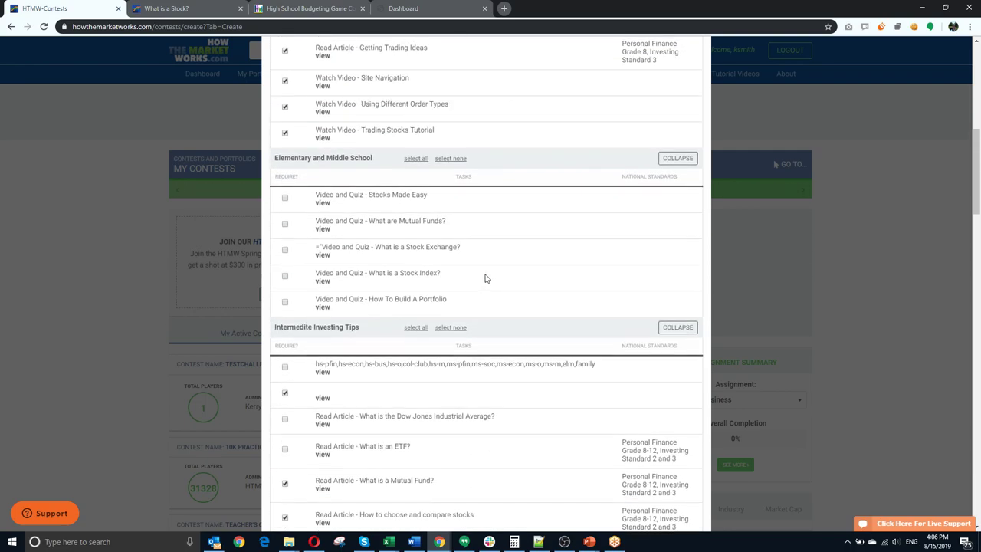
scroll(486, 278, "up", 4)
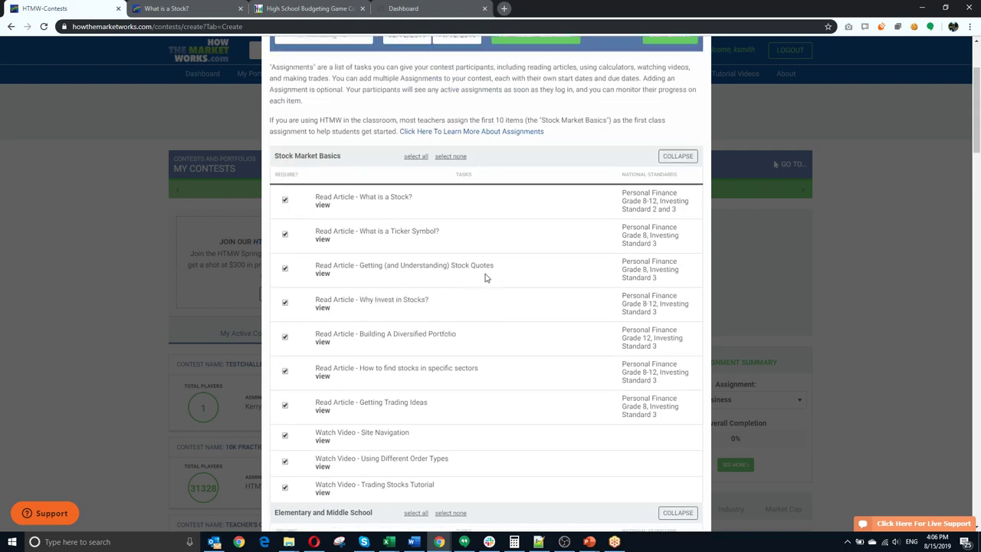
scroll(486, 278, "down", 2)
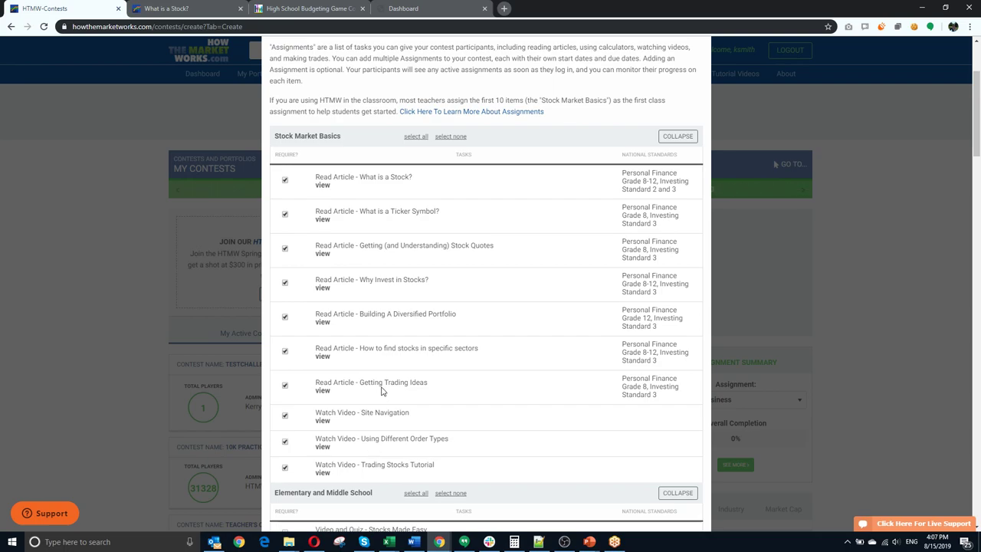
scroll(383, 390, "down", 6)
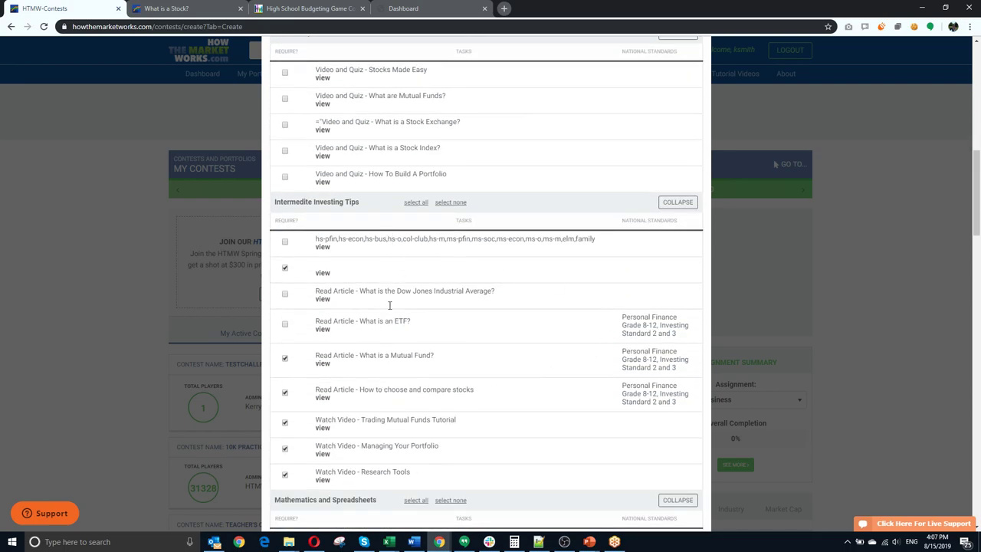
scroll(387, 473, "down", 6)
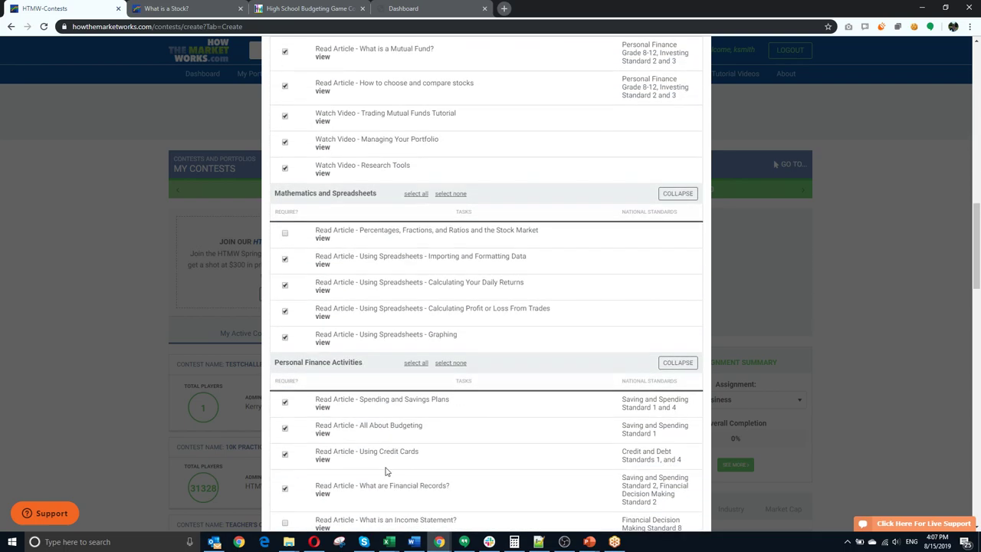
scroll(426, 406, "down", 5)
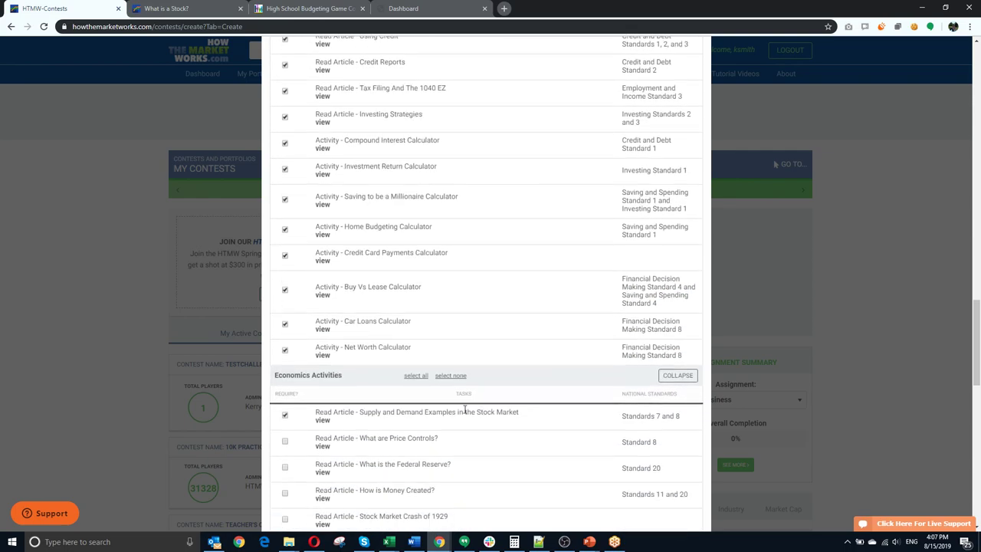
scroll(464, 410, "up", 18)
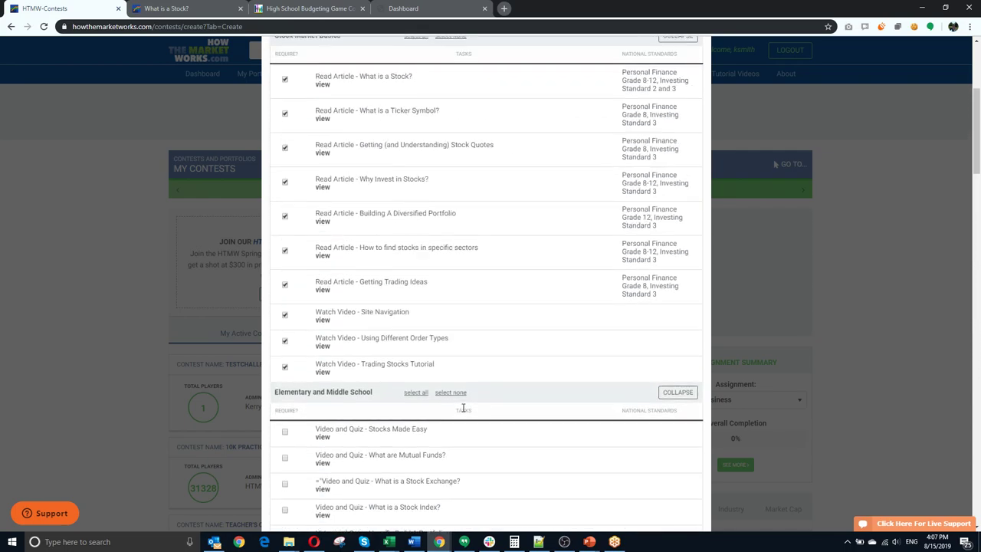
scroll(463, 408, "up", 4)
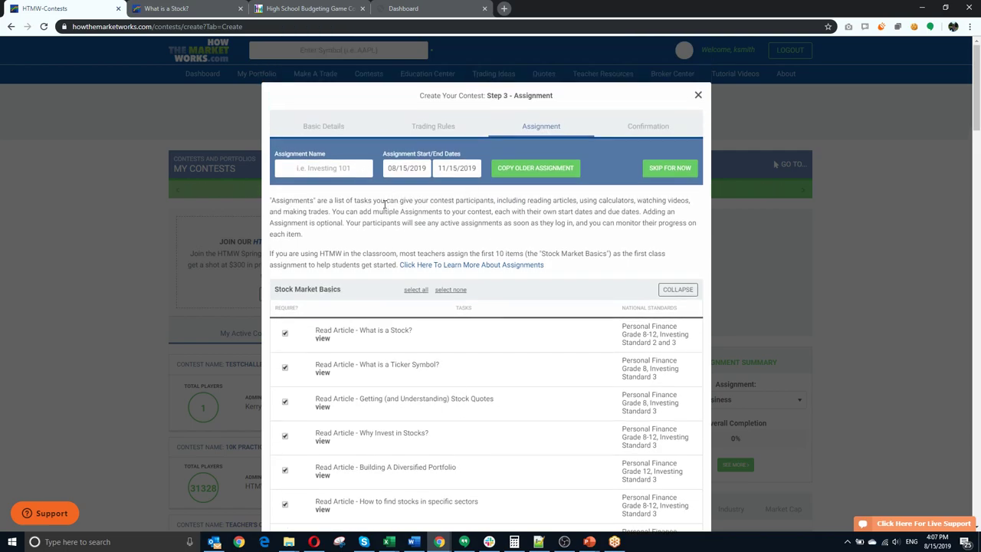
Step: Name the assignment 'Week 1 Assignment', create the contest, and proceed to the Confirmation step
left_click(317, 176)
type("Week 1 Assignment")
scroll(569, 258, "down", 7)
scroll(569, 335, "up", 10)
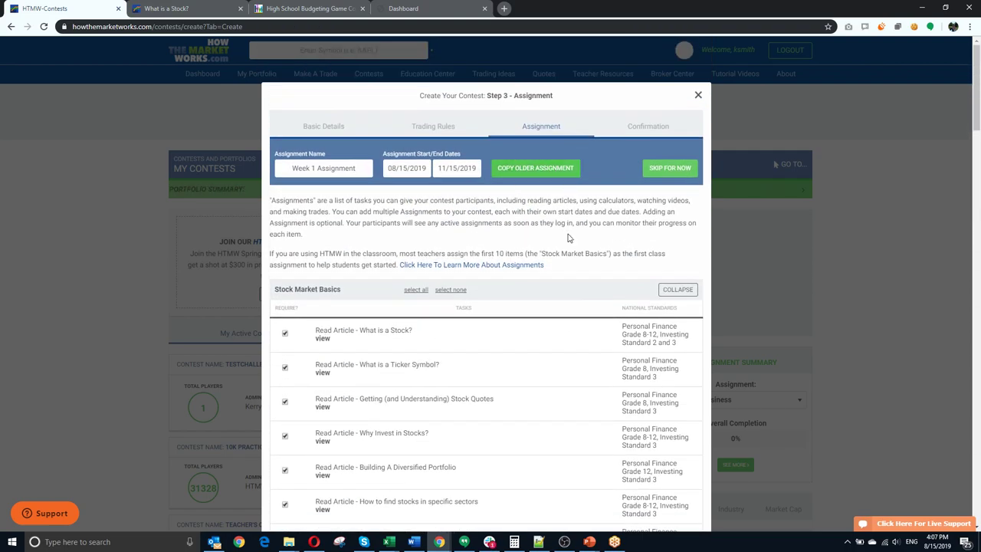
scroll(554, 297, "down", 15)
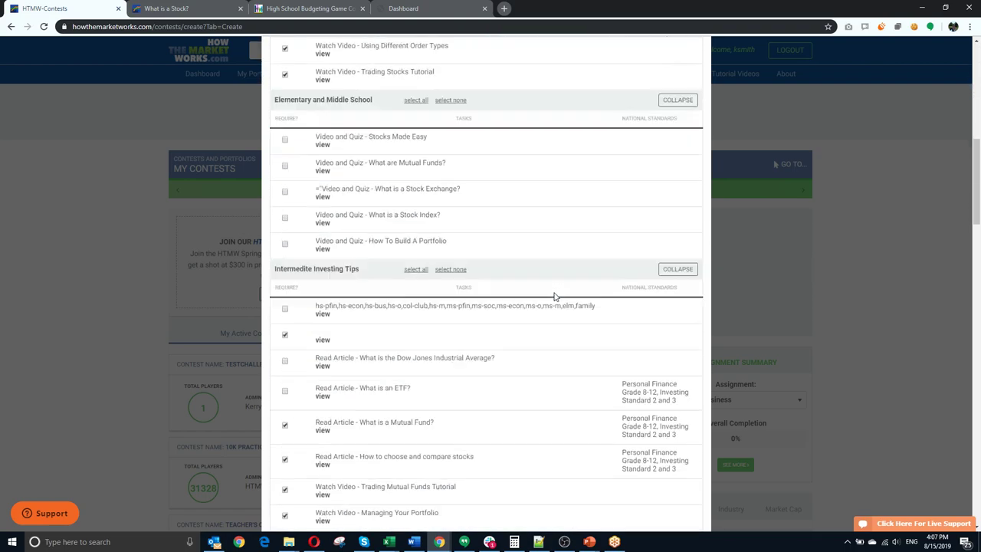
scroll(555, 297, "down", 15)
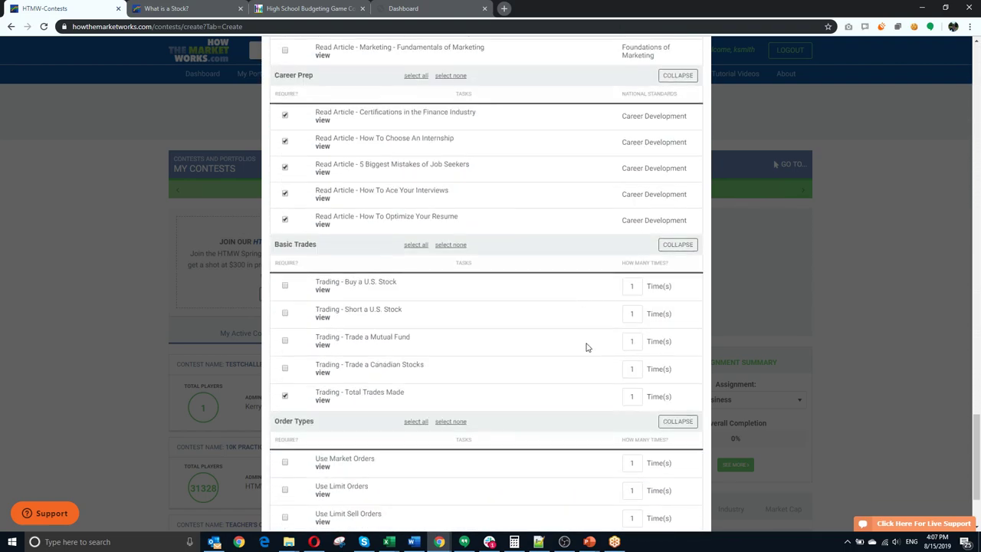
left_click(675, 505)
left_click(680, 505)
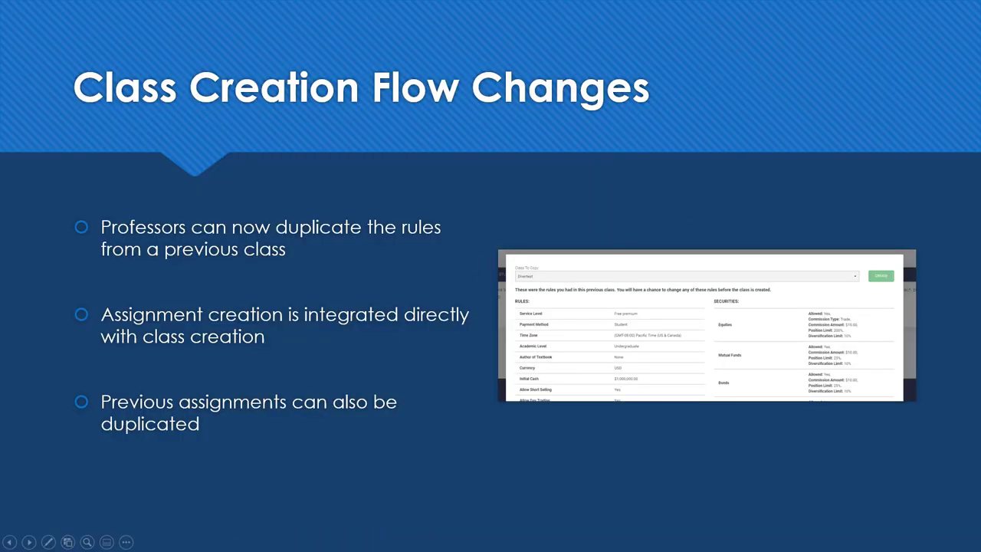
Step: Advance the slideshow two slides to Manage Users, then switch back to Chrome
key("Right")
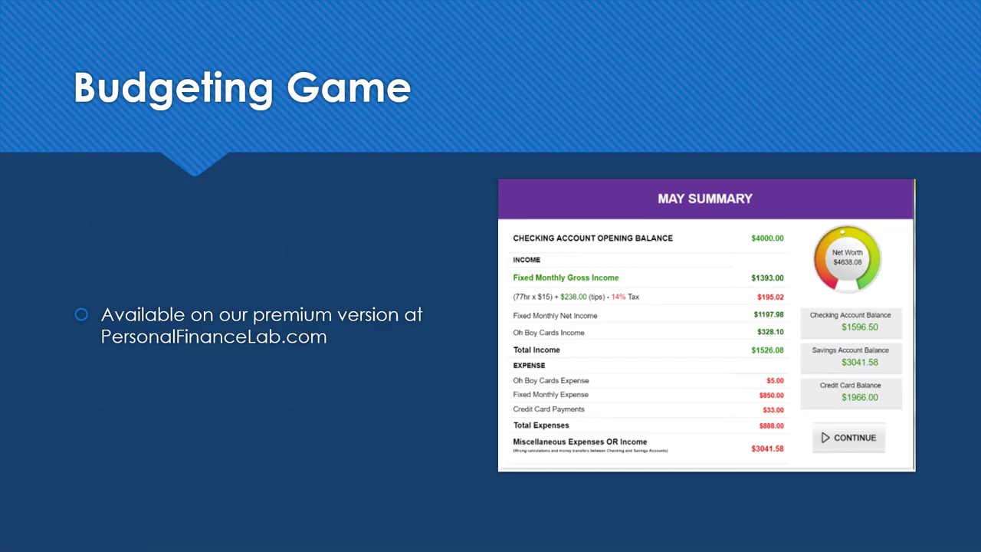
key("Right")
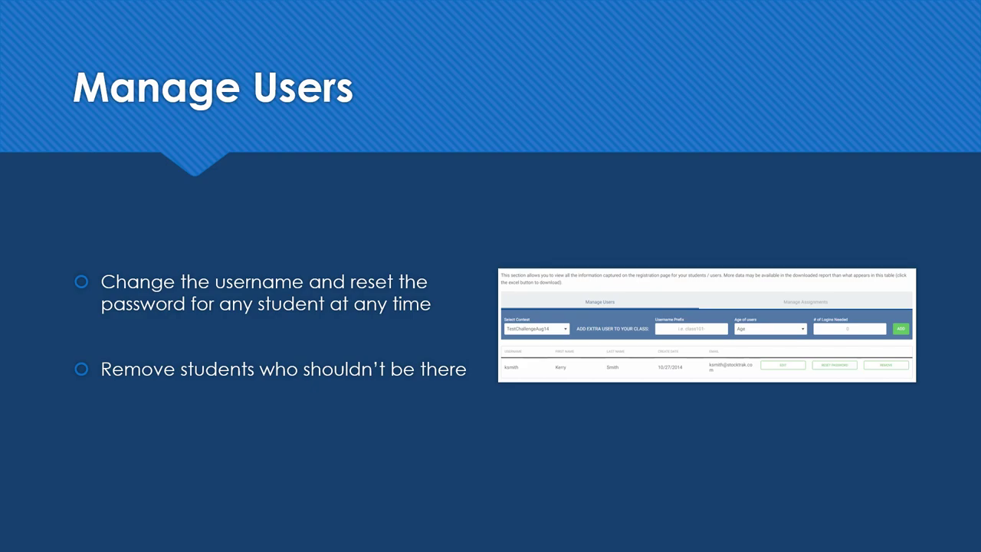
key("alt+Tab")
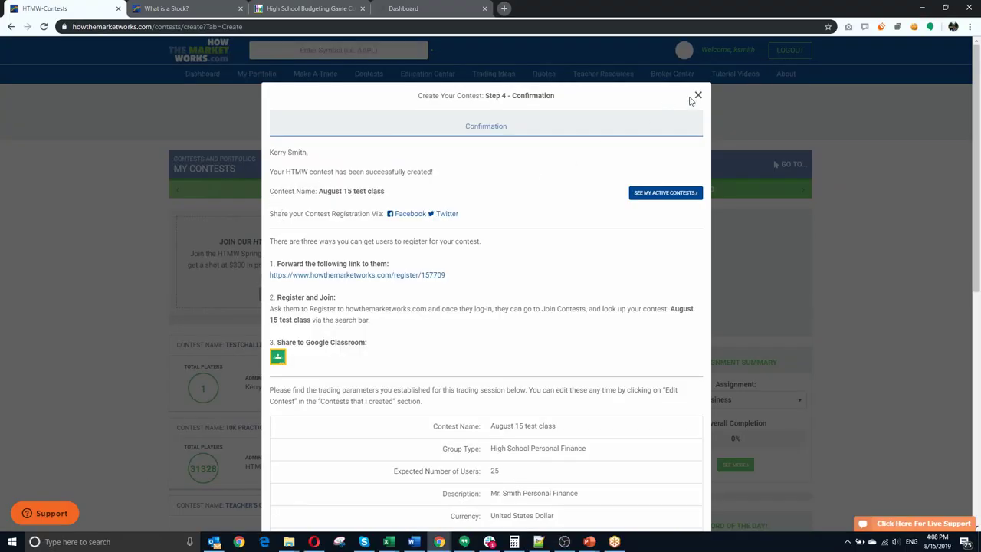
Step: Dismiss the confirmation and open Manage Users for August 15 test class from My Contests
left_click(698, 95)
left_click(379, 89)
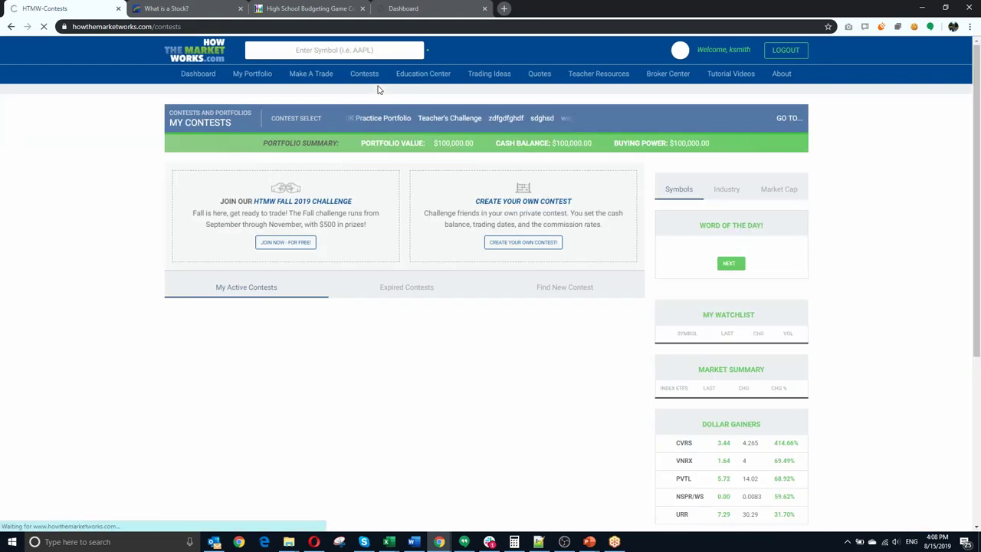
scroll(125, 284, "down", 2)
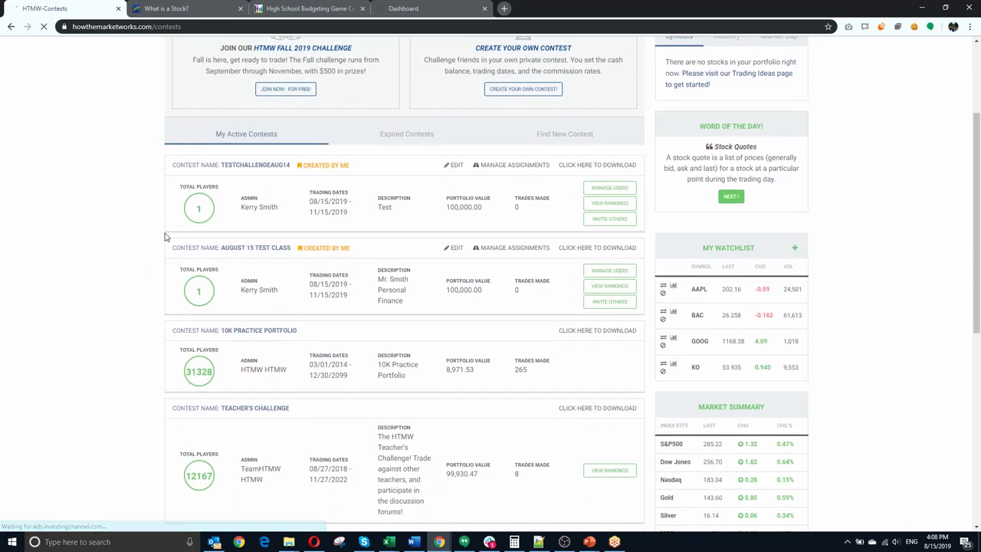
left_click(611, 272)
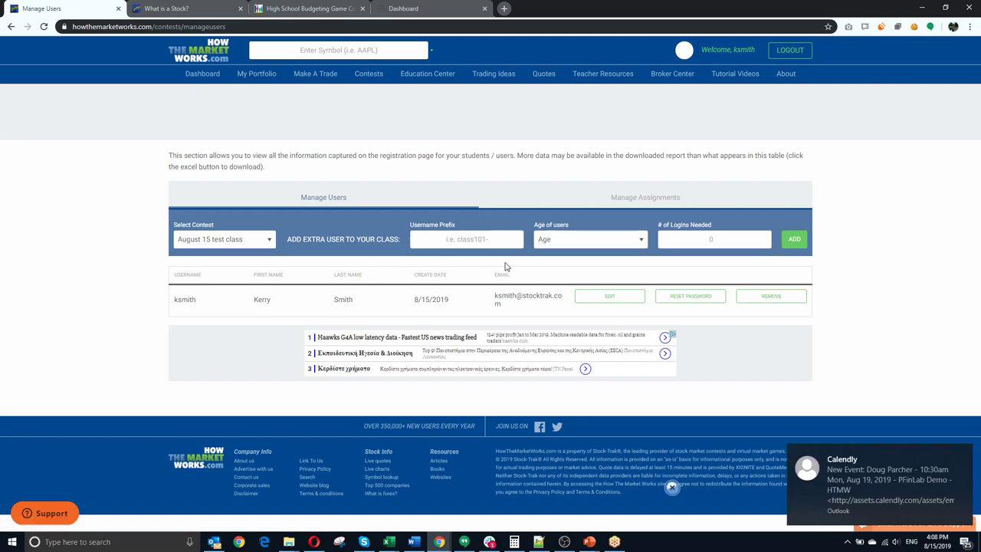
Step: Look at the teacher's Edit username and Reset Password dialogs unchanged, then advance the slideshow to Generate Accounts
left_click(605, 295)
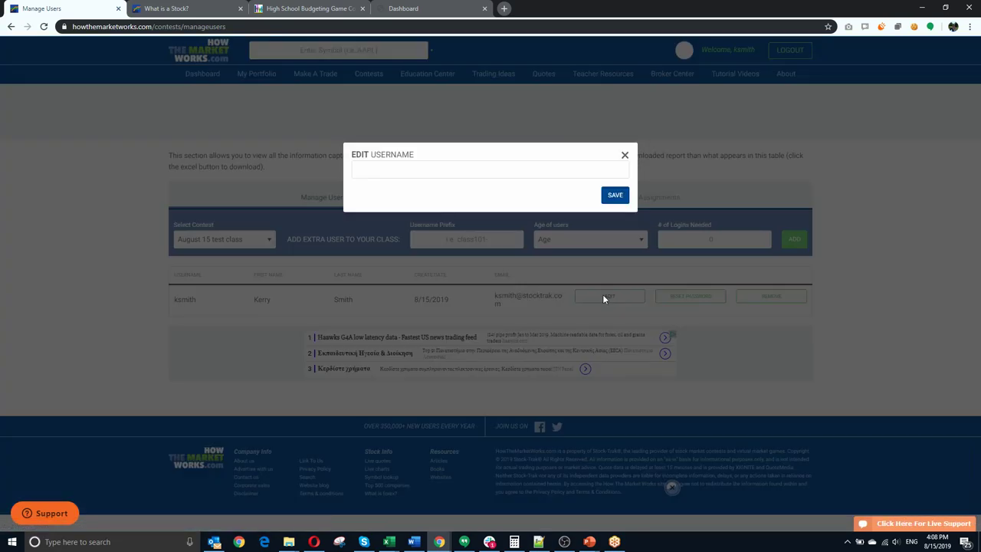
left_click(625, 156)
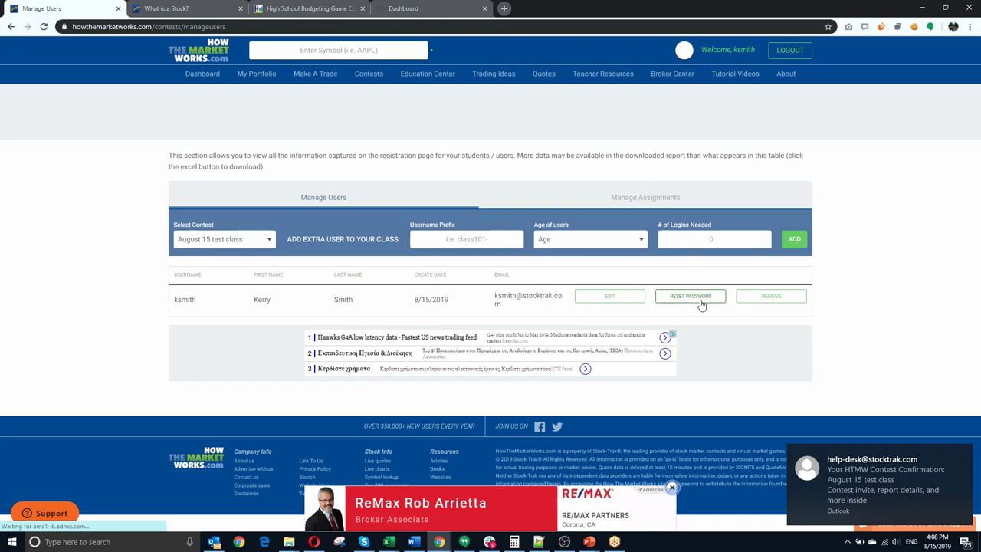
left_click(701, 302)
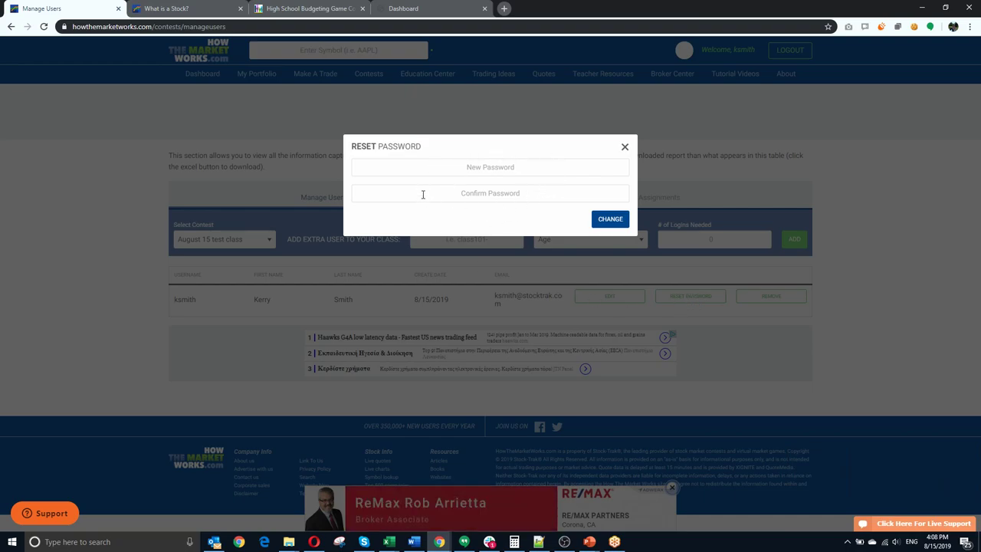
left_click(625, 148)
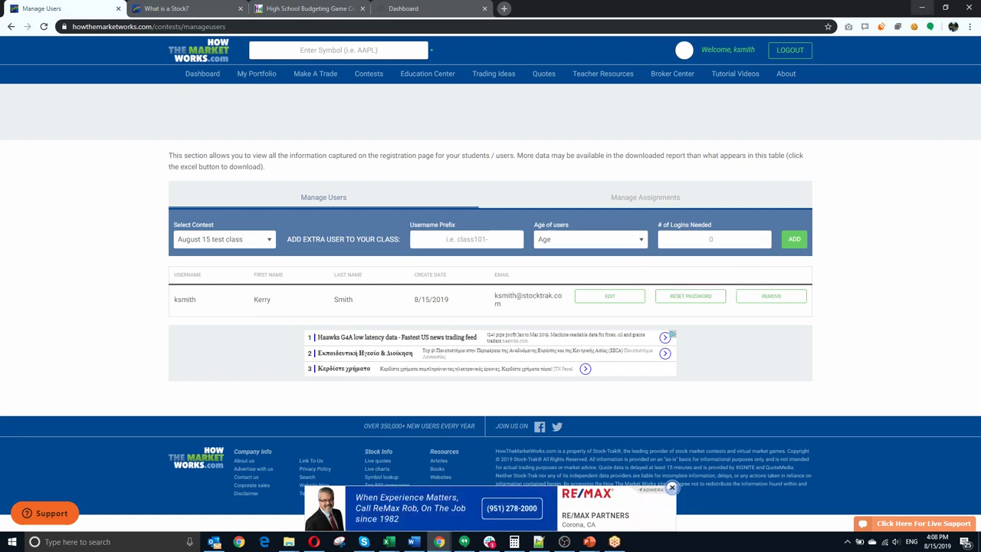
key("alt+Tab")
key("Right")
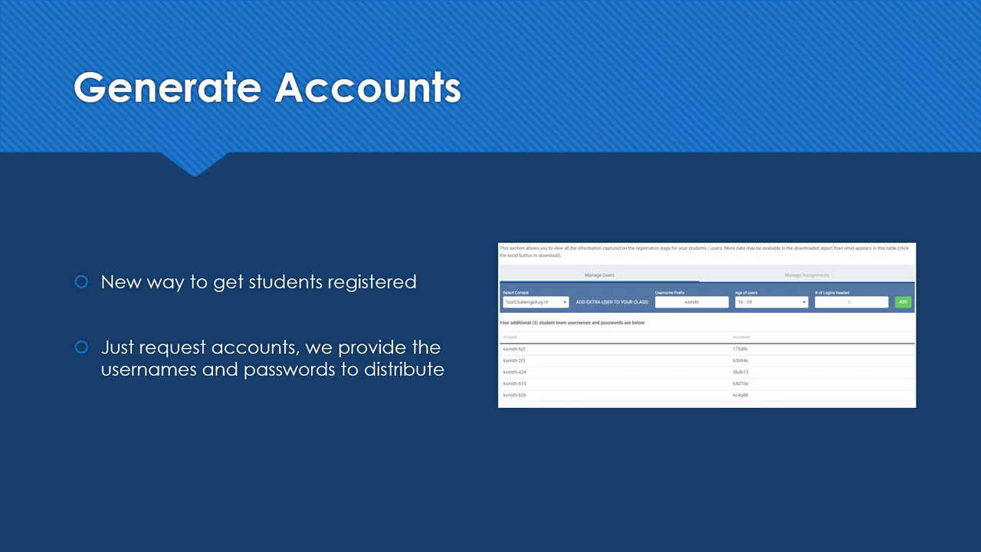
Step: Switch from the slideshow back to the August 15 test class Manage Users page in Chrome
key("alt+Tab")
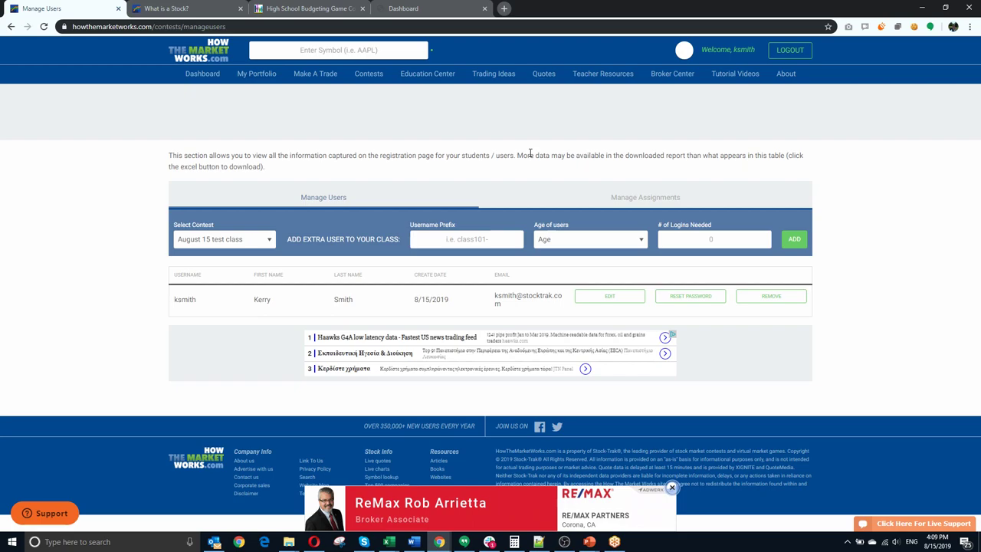
Step: Generate 10 student logins with username prefix knights and age range 16 - 18
type("ksmit")
type("knights")
left_click(579, 239)
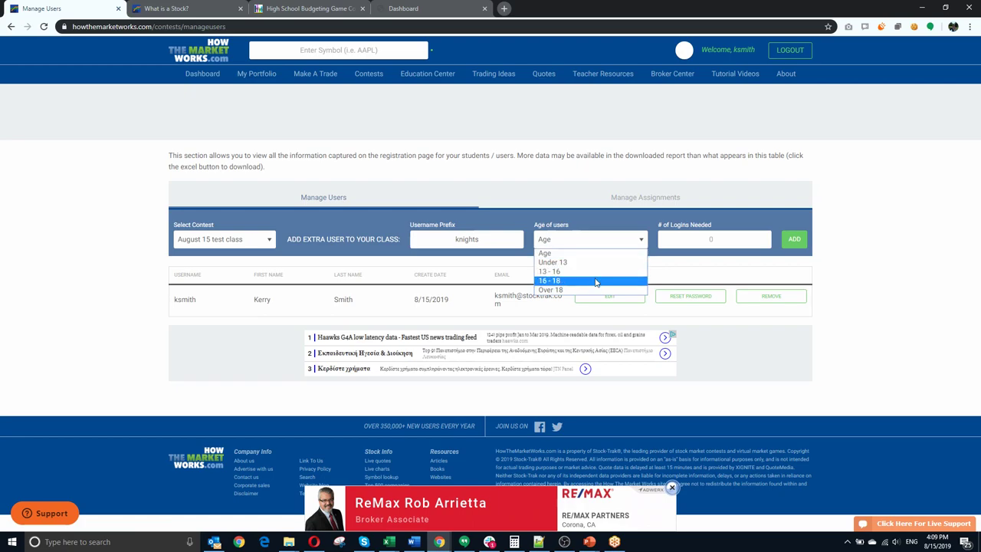
left_click(595, 282)
left_click(733, 240)
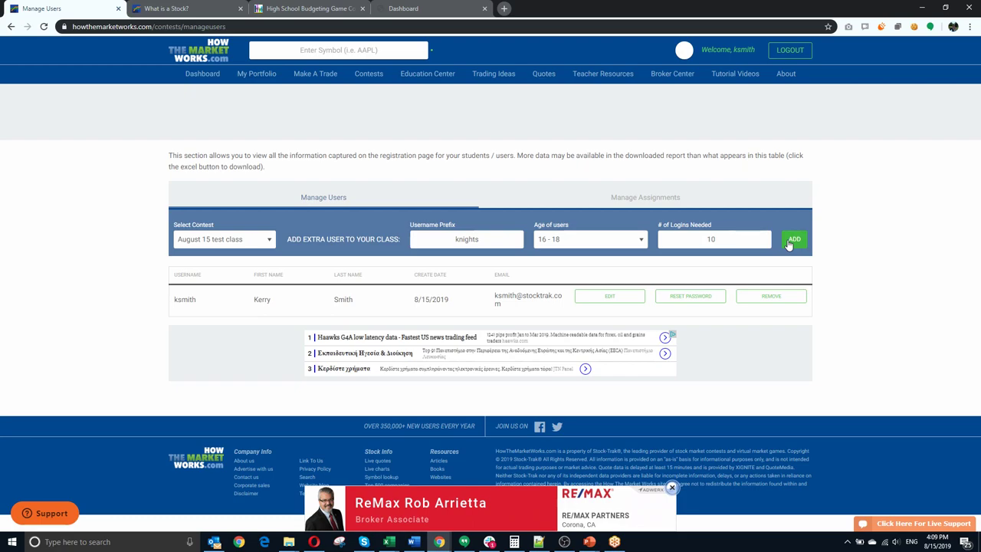
left_click(789, 244)
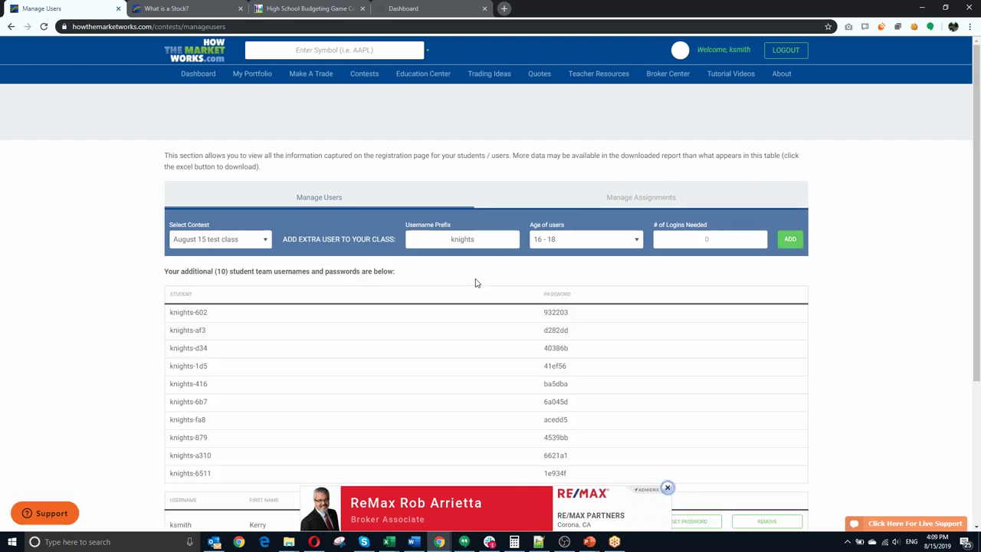
Step: Scroll through the new accounts and check the username knights-602
scroll(476, 283, "down", 1)
scroll(476, 283, "down", 1)
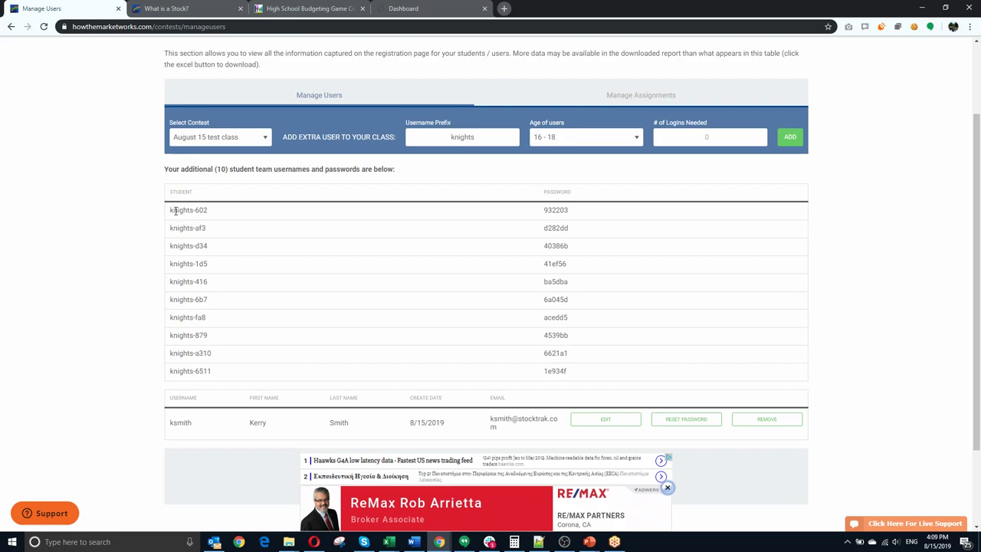
left_click_drag(170, 210, 209, 210)
left_click(568, 221)
left_click(192, 27)
key("Return")
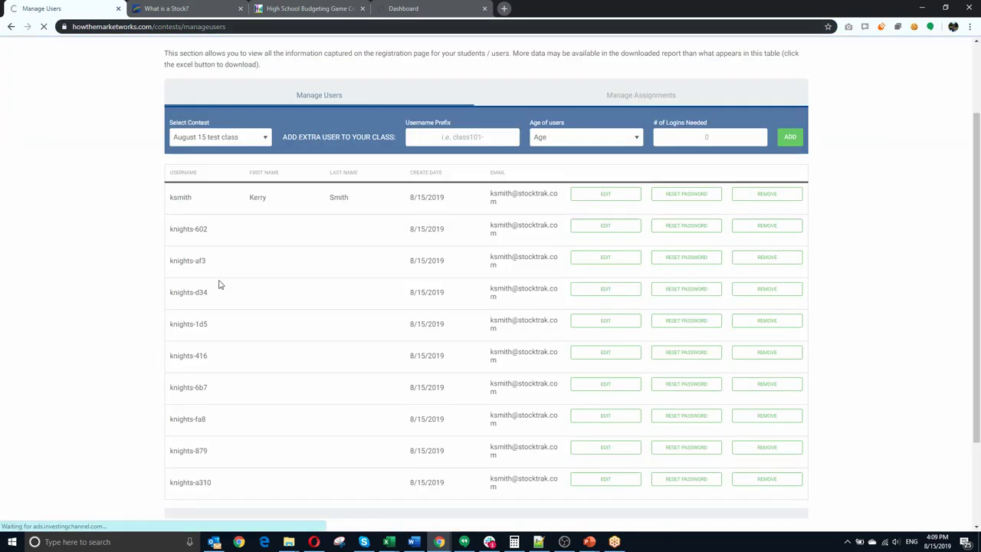
scroll(230, 213, "down", 2)
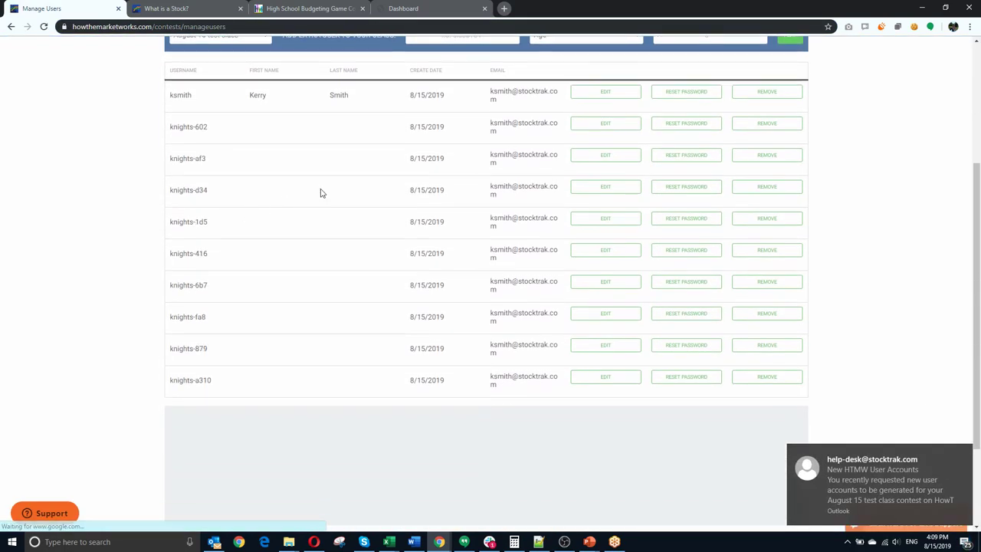
scroll(302, 197, "up", 1)
left_click(627, 181)
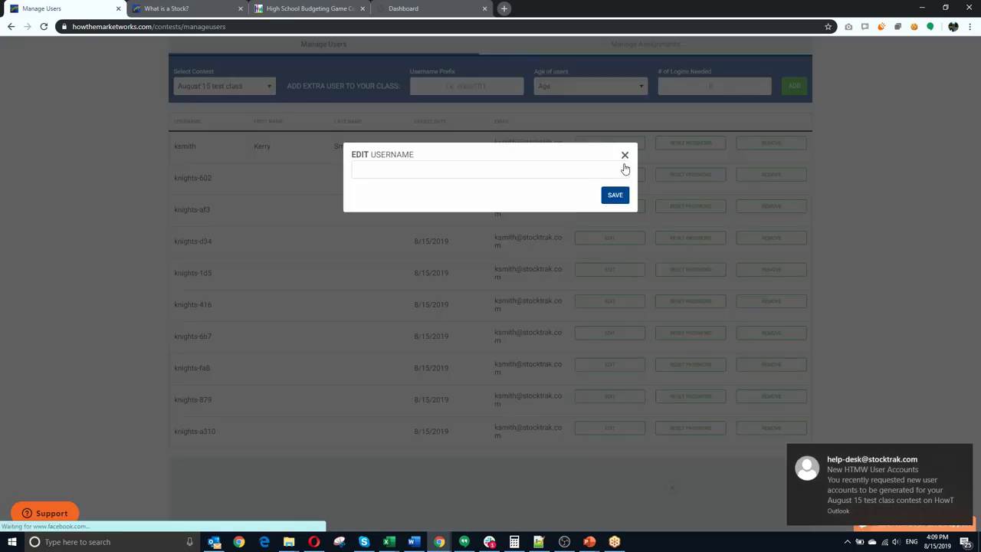
left_click(625, 155)
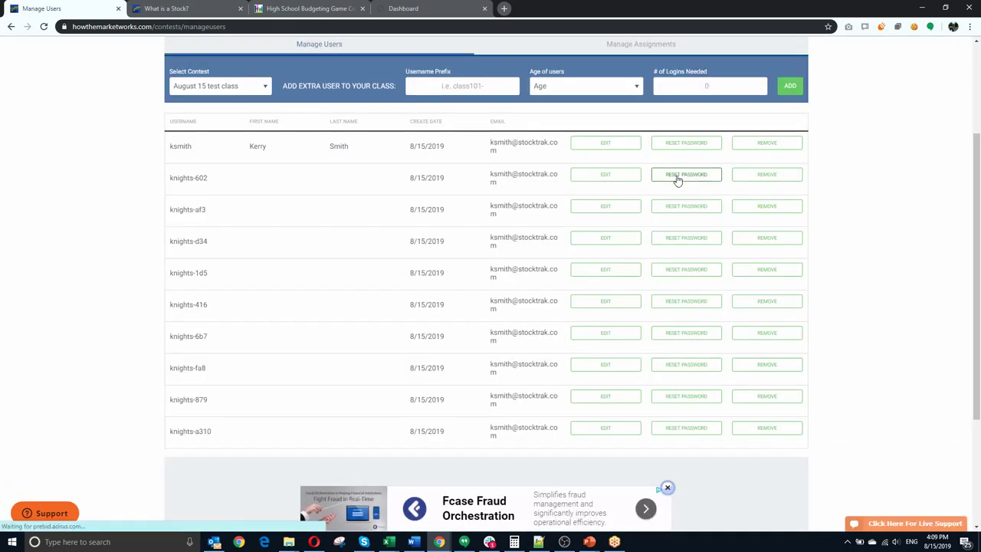
Step: Return to the slideshow on the Accompanying Lesson Plans + Presentations slide
scroll(337, 203, "up", 1)
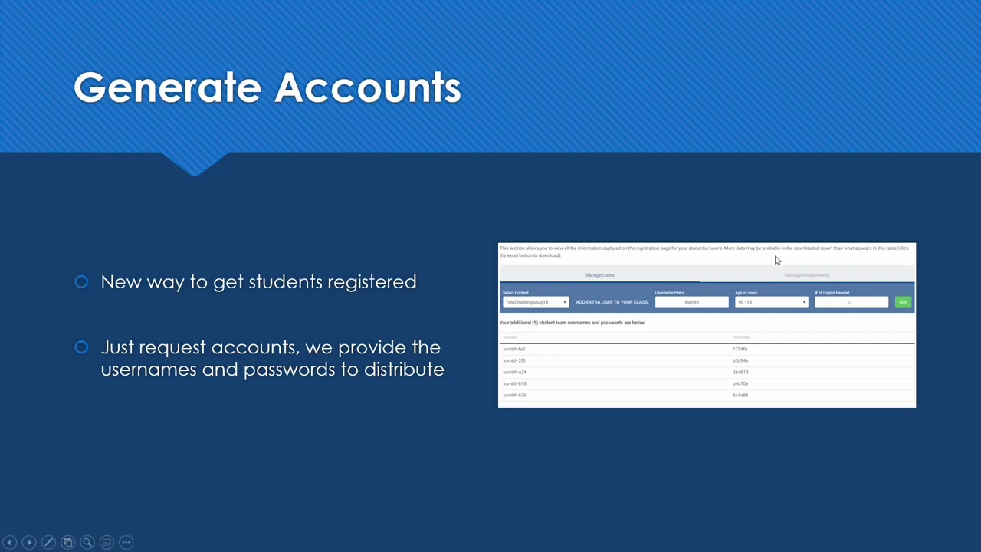
key("Right")
key("Right")
key("Left")
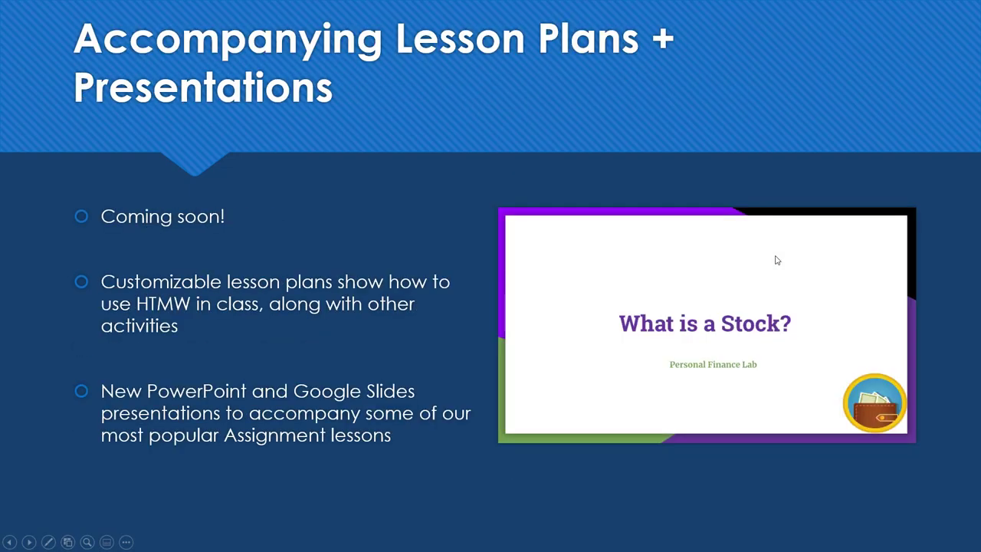